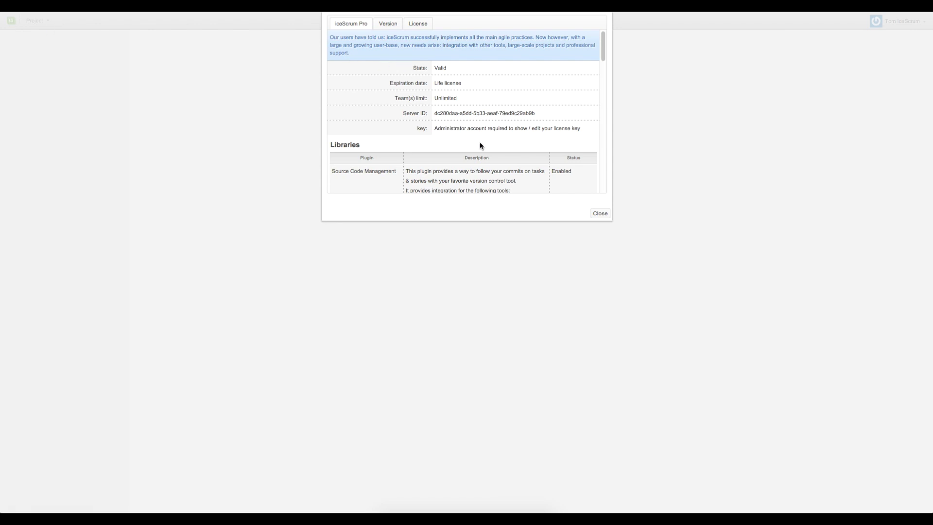
# Dismiss the About box showing iceScrum's Pro life licence details.
pyautogui.click(600, 214)
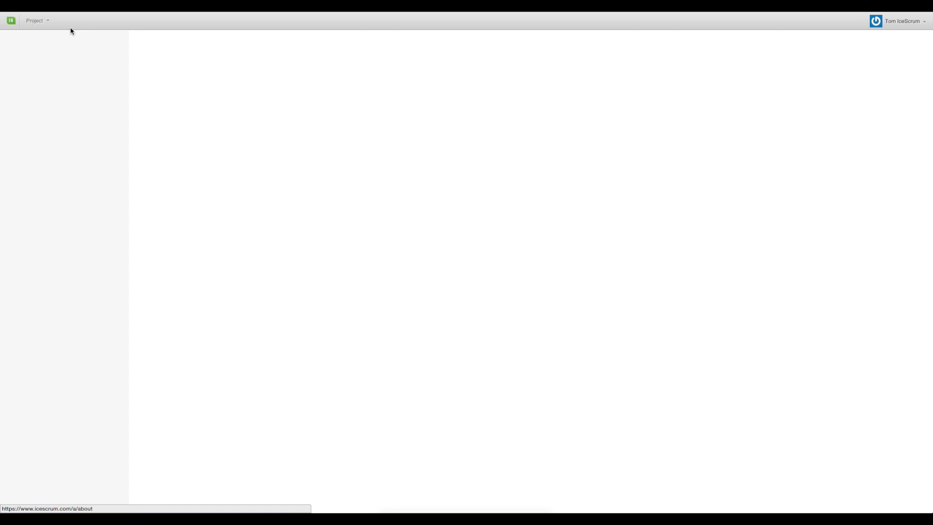
# Start a new project from the Project menu and clear the default project name.
pyautogui.click(41, 22)
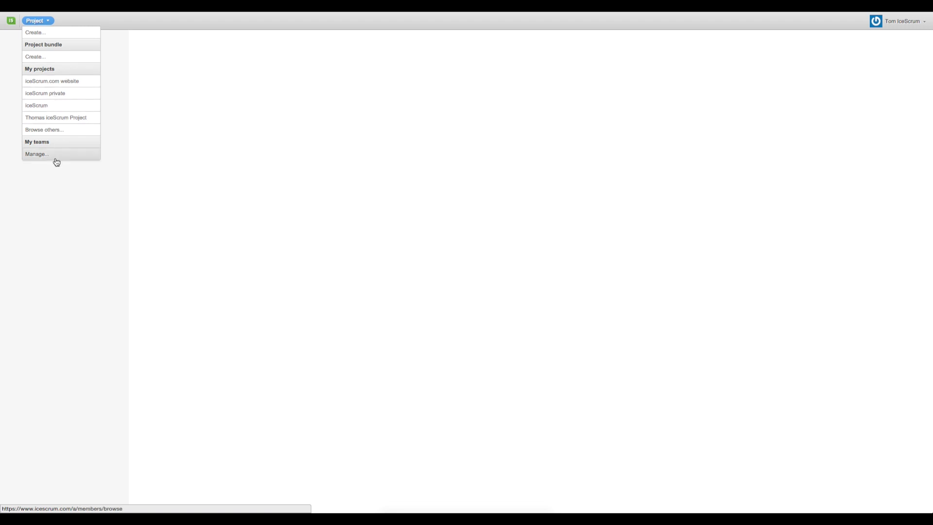
pyautogui.click(69, 33)
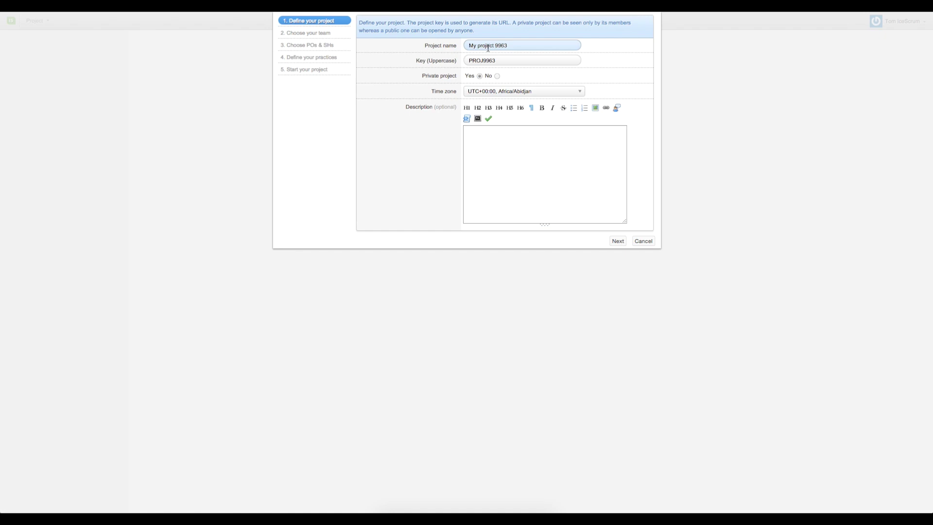
pyautogui.moveTo(508, 46); pyautogui.dragTo(452, 46)
pyautogui.press('BackSpace')
# Name the project 'iceScrum Demo Project' and change its key to ISDP.
pyautogui.write('iceScrum Demo Project')
pyautogui.click(509, 58)
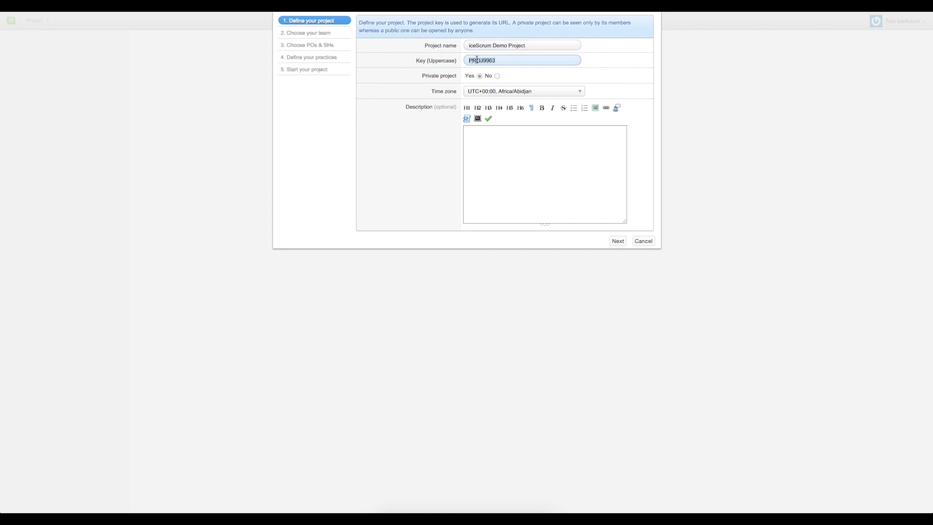
pyautogui.press('BackSpace')
pyautogui.write('ISDP')
pyautogui.click(523, 74)
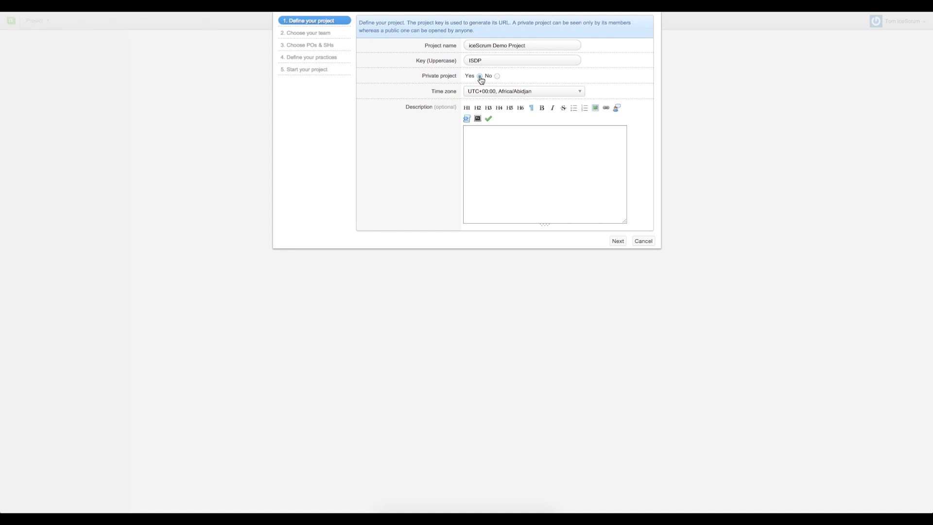
# Set the project time zone to UTC+01:00 Europe/Paris and go on to team selection.
pyautogui.click(562, 93)
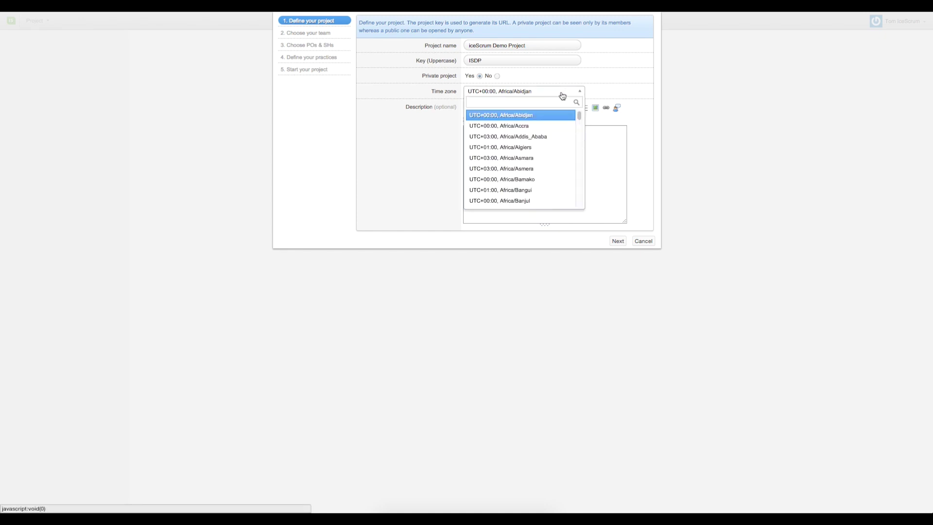
pyautogui.write('PAris')
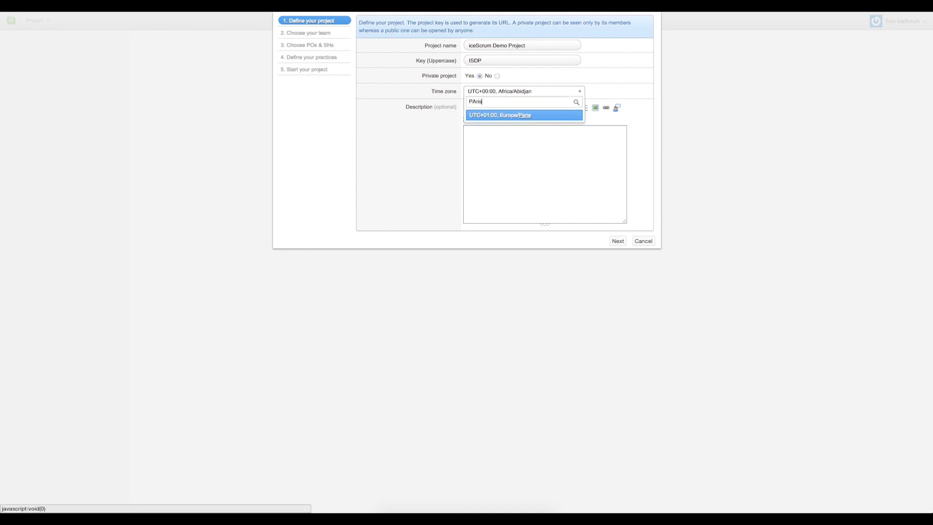
pyautogui.click(553, 116)
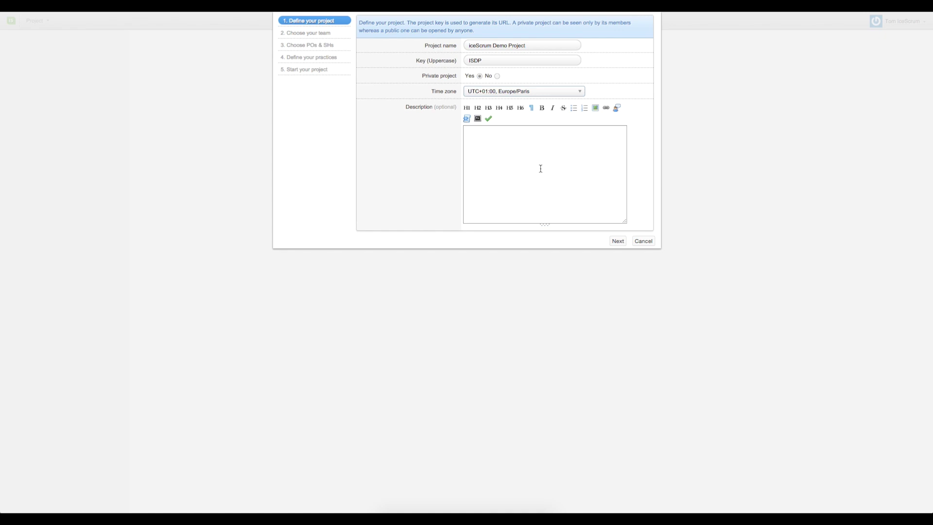
pyautogui.click(619, 241)
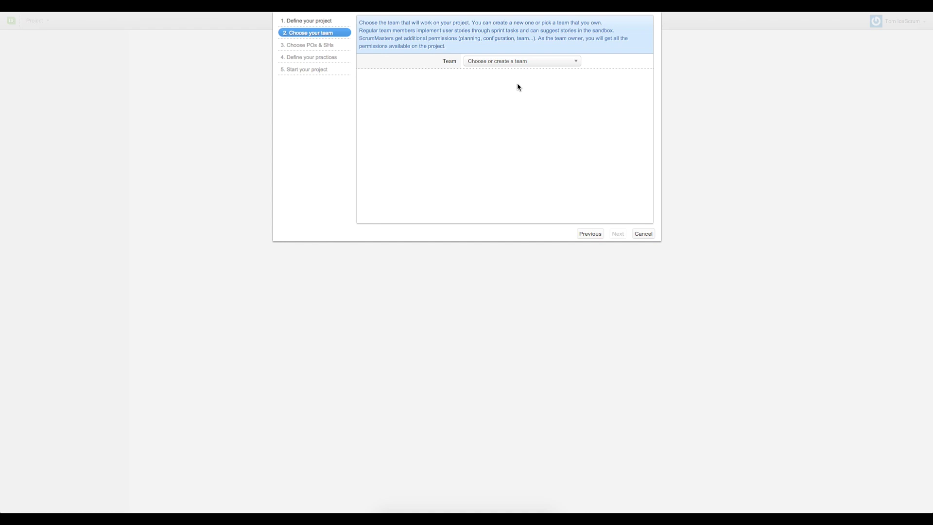
# Choose 'IceScrum project team' as the project's team and advance to step 3.
pyautogui.click(521, 62)
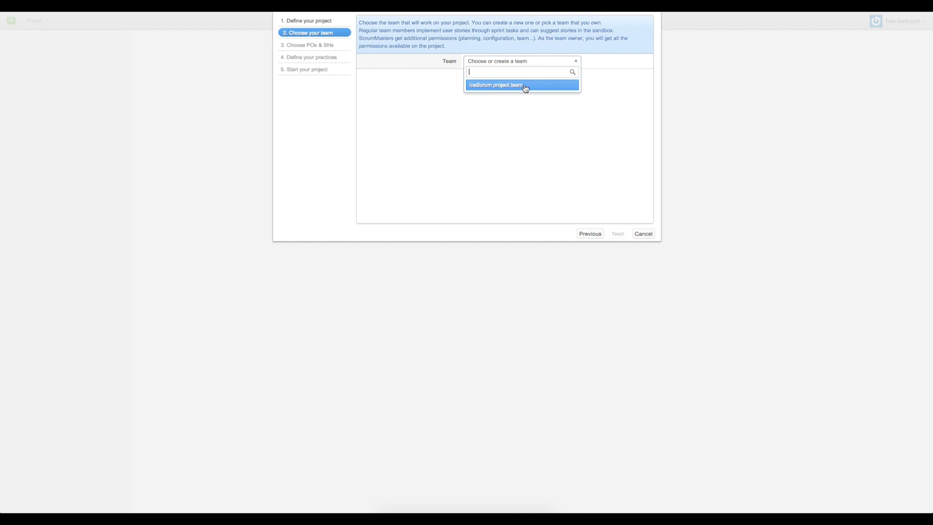
pyautogui.click(523, 85)
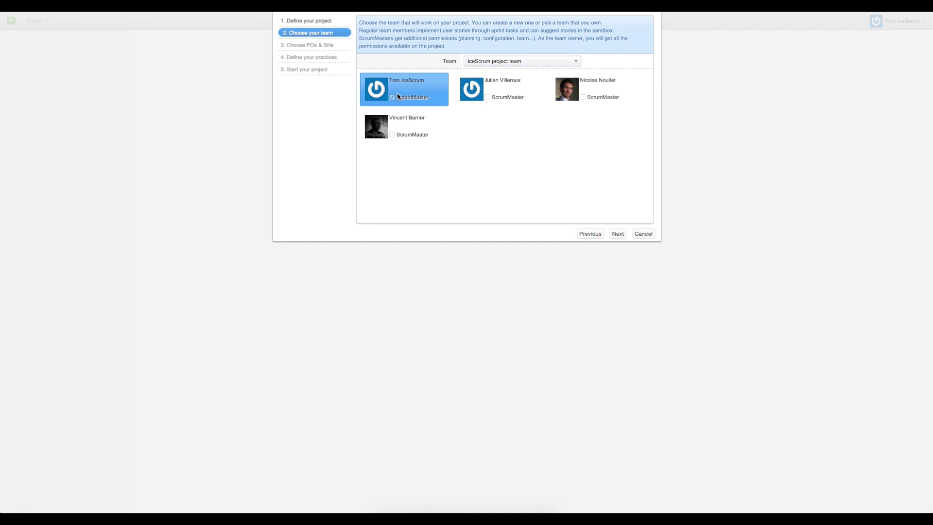
pyautogui.click(618, 234)
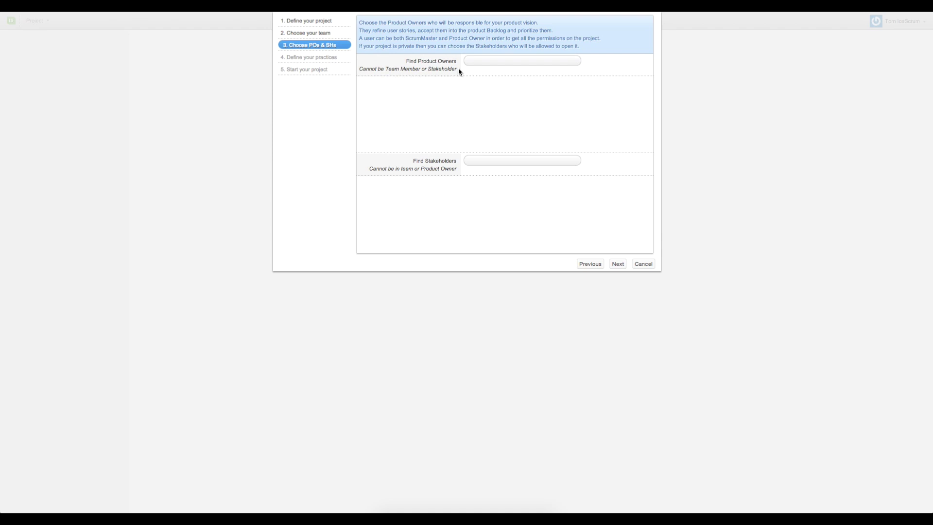
# Add the signed-in user as product owner, leave stakeholders empty, and finish creating the project.
pyautogui.click(484, 62)
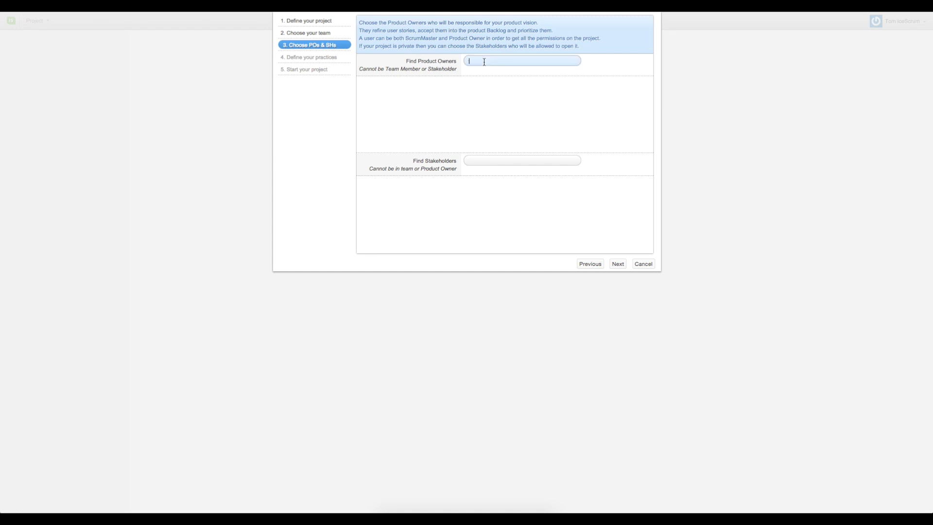
pyautogui.write('Tom Ic')
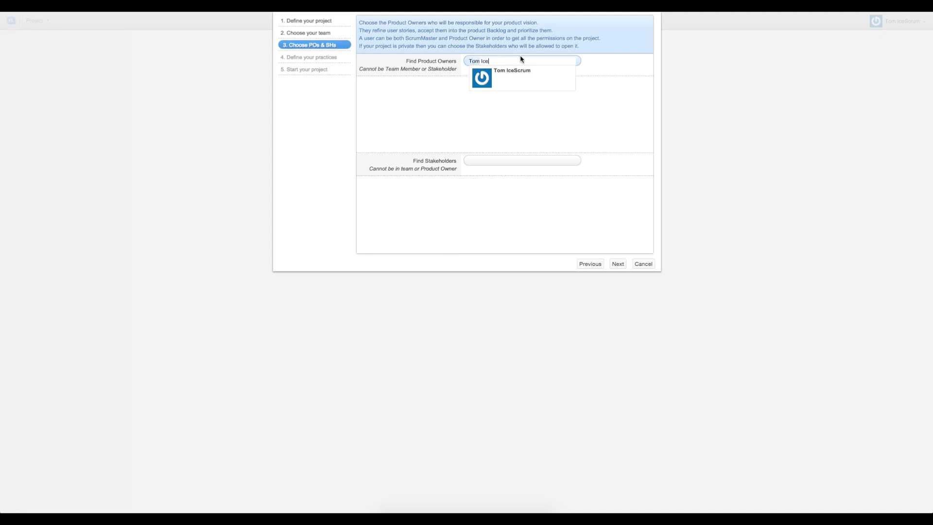
pyautogui.write('e')
pyautogui.click(526, 72)
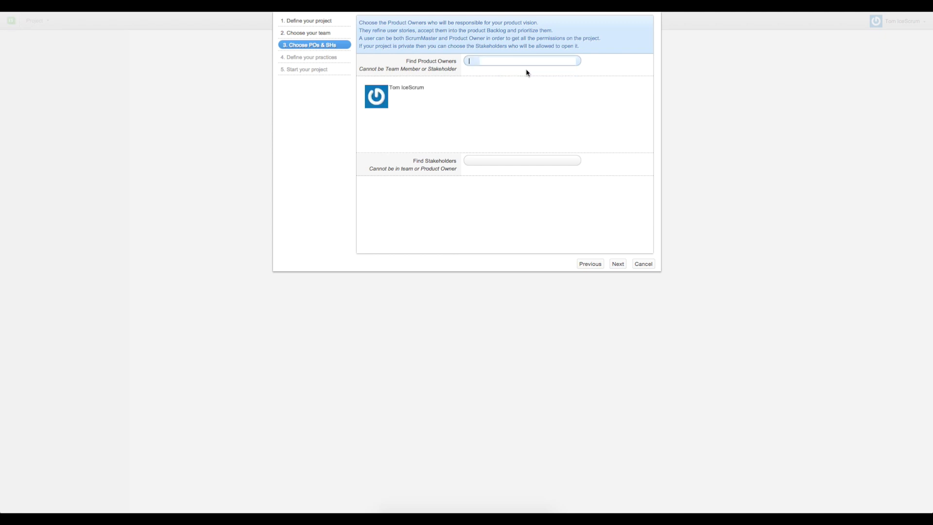
pyautogui.click(509, 161)
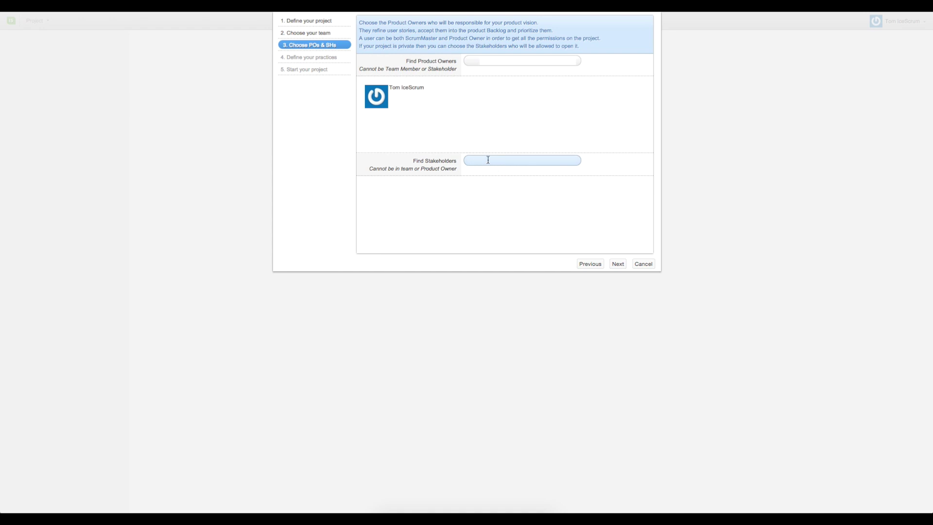
pyautogui.click(617, 264)
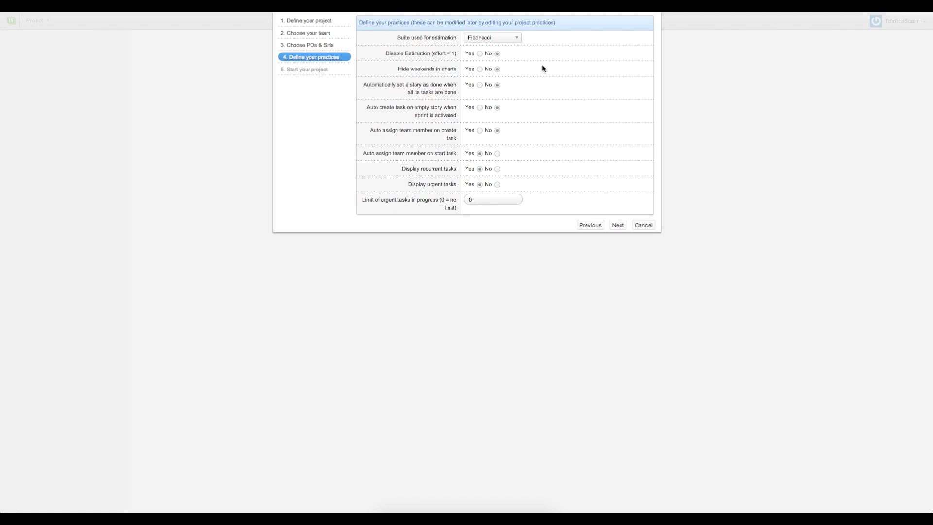
pyautogui.click(618, 225)
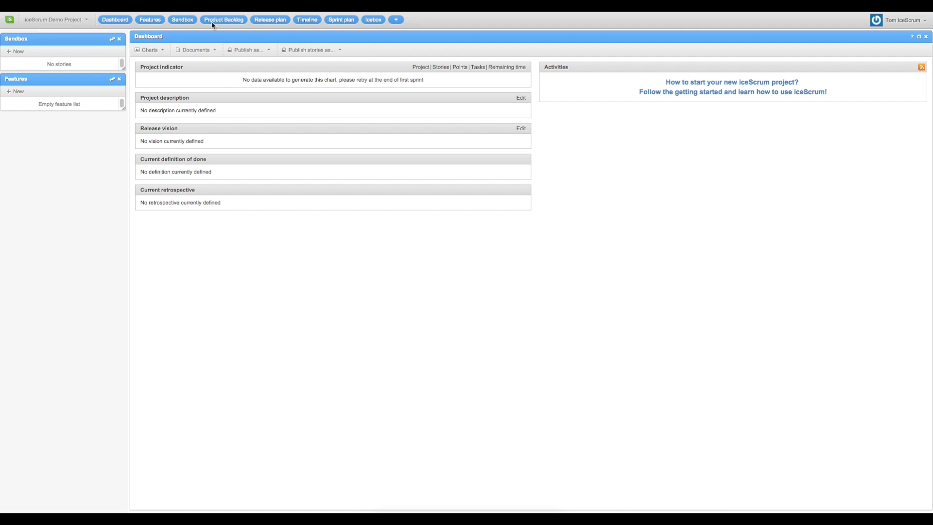
# Move the Features view ahead of Dashboard and open the empty Features list.
pyautogui.click(397, 21)
pyautogui.click(196, 49)
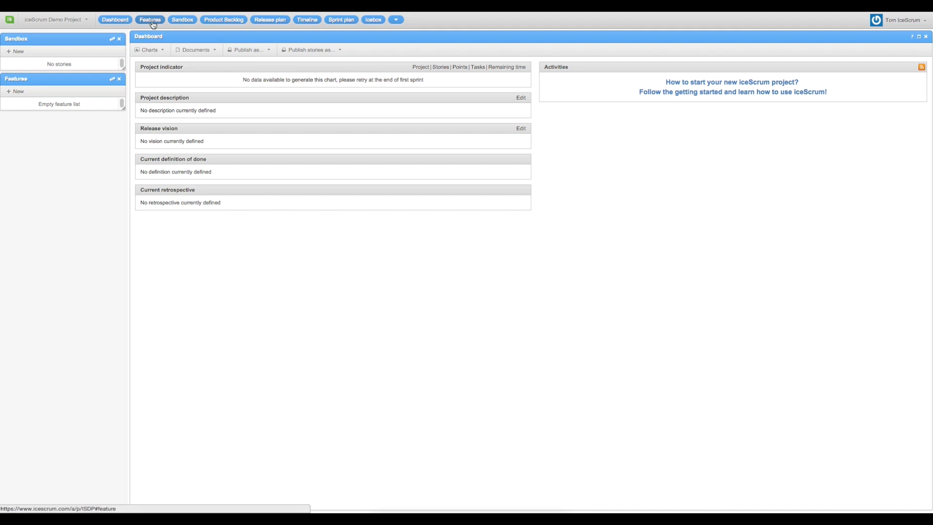
pyautogui.moveTo(153, 25); pyautogui.dragTo(105, 24)
pyautogui.click(124, 23)
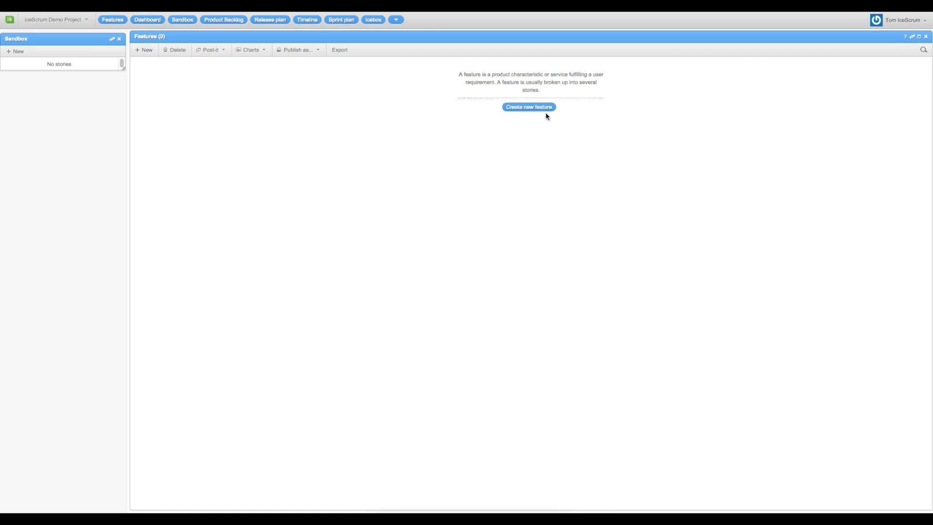
# Start a new feature named 'Story Management', leaving its value at 0.
pyautogui.click(517, 108)
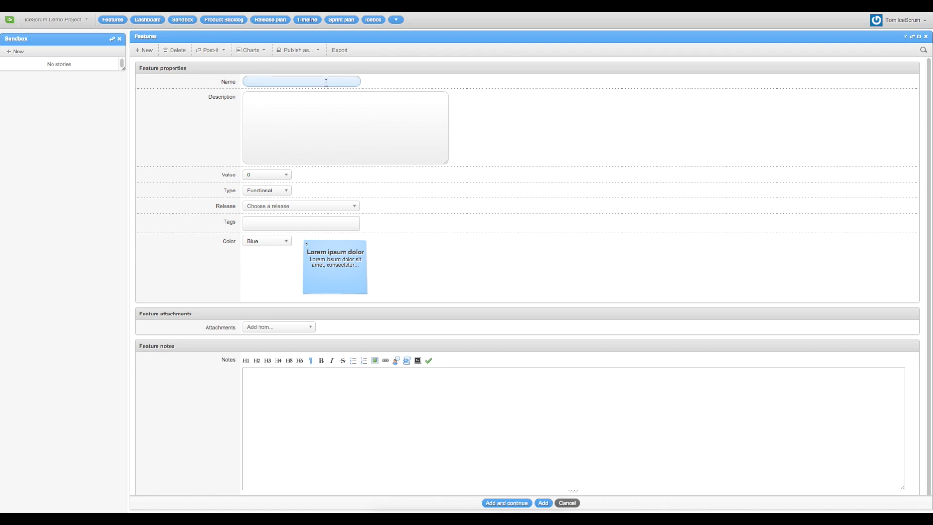
pyautogui.write('Story Management')
pyautogui.click(333, 106)
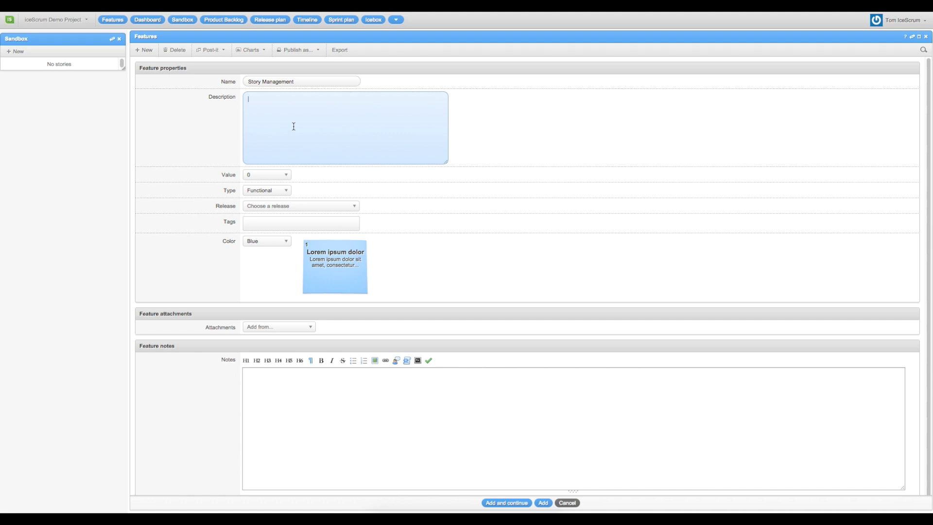
pyautogui.click(289, 176)
pyautogui.click(289, 176)
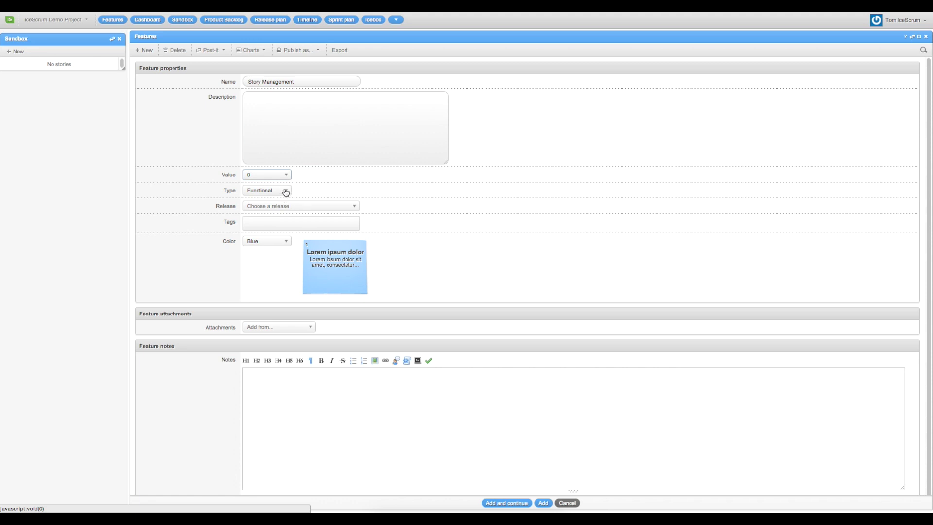
# Set the Story Management feature colour to Green and show the 'Add from...' attachment sources.
pyautogui.click(295, 225)
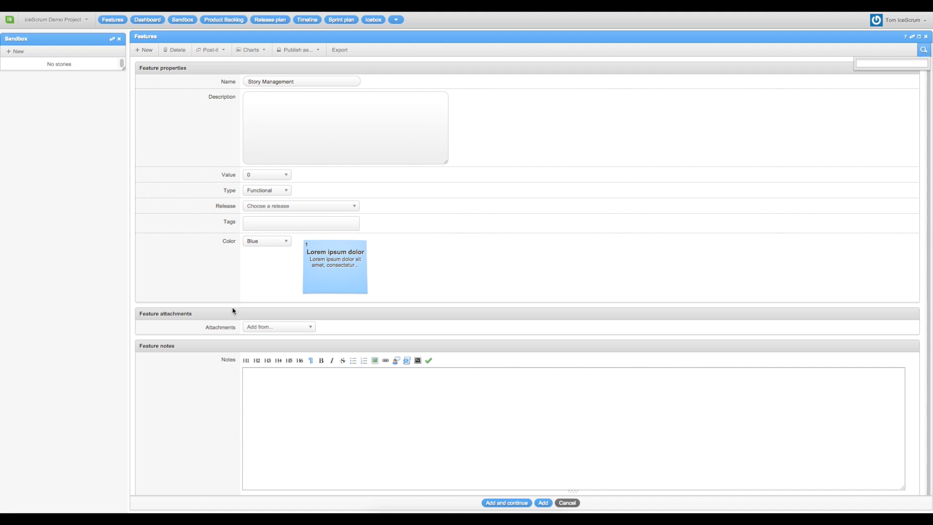
pyautogui.click(282, 255)
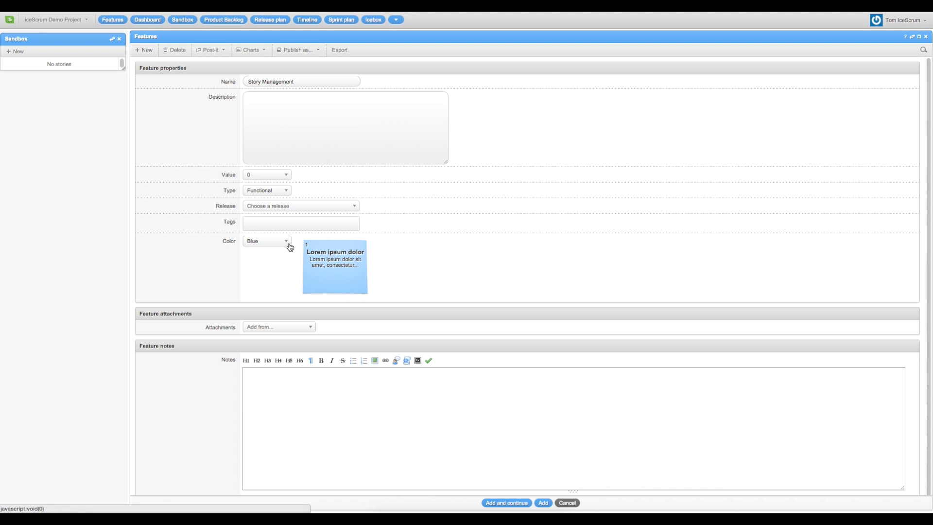
pyautogui.click(289, 244)
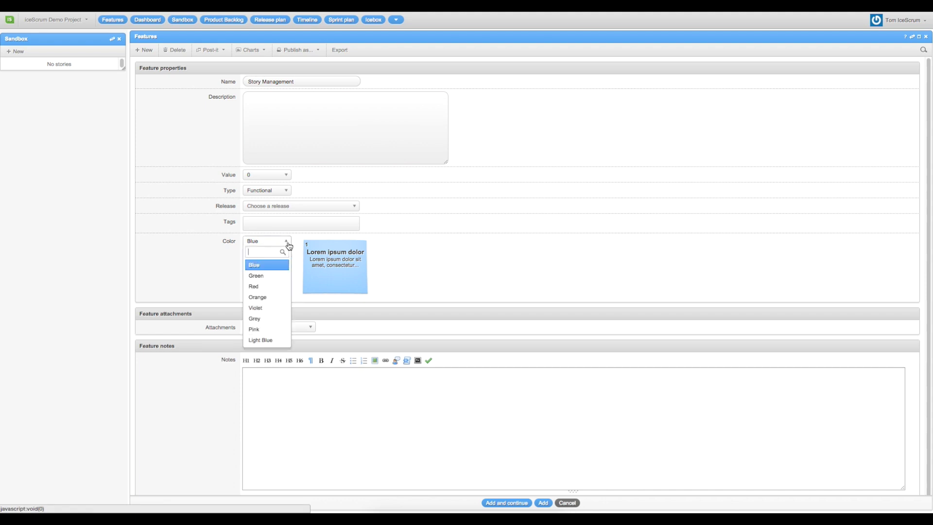
pyautogui.click(275, 277)
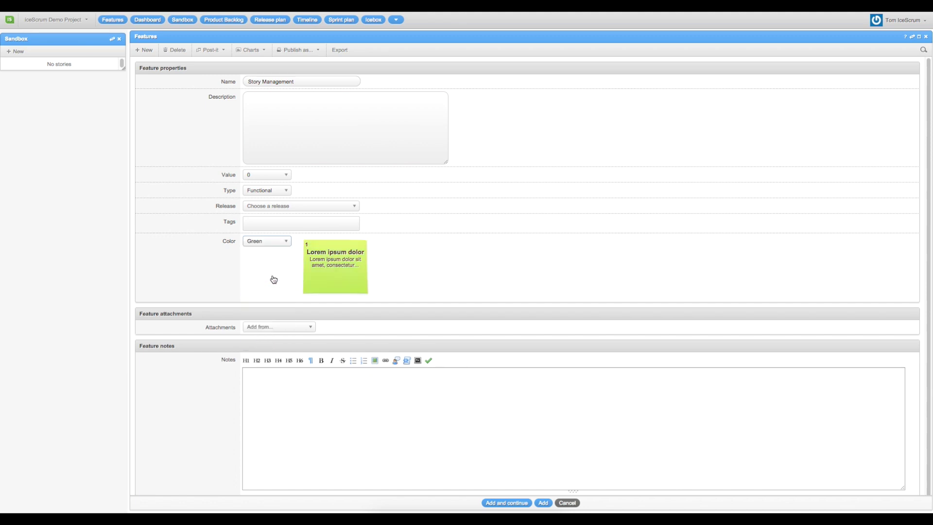
pyautogui.click(312, 328)
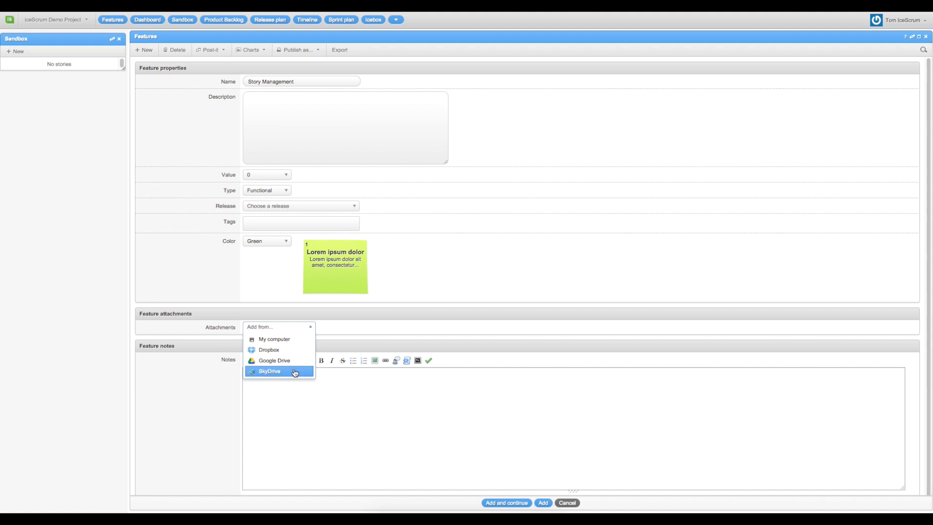
# Attach the Demo file from Google Drive and save the Story Management feature.
pyautogui.click(292, 362)
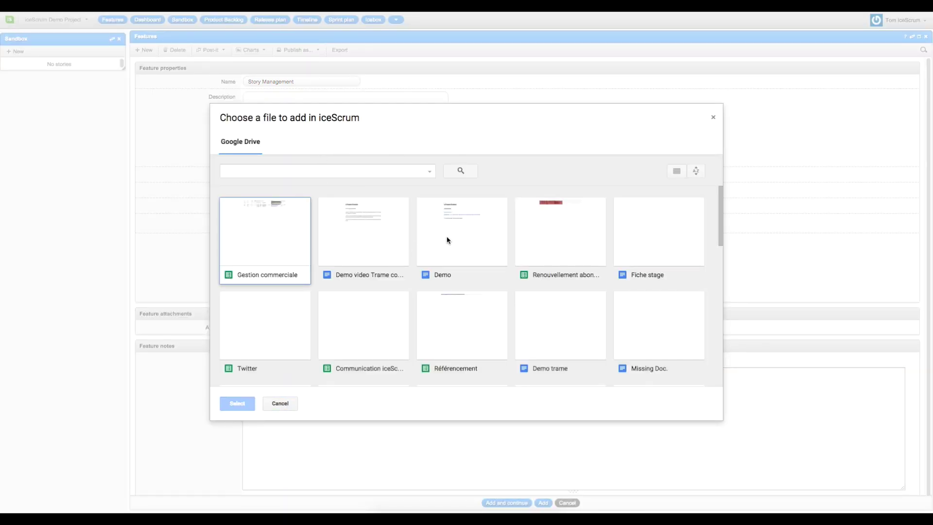
pyautogui.click(447, 240)
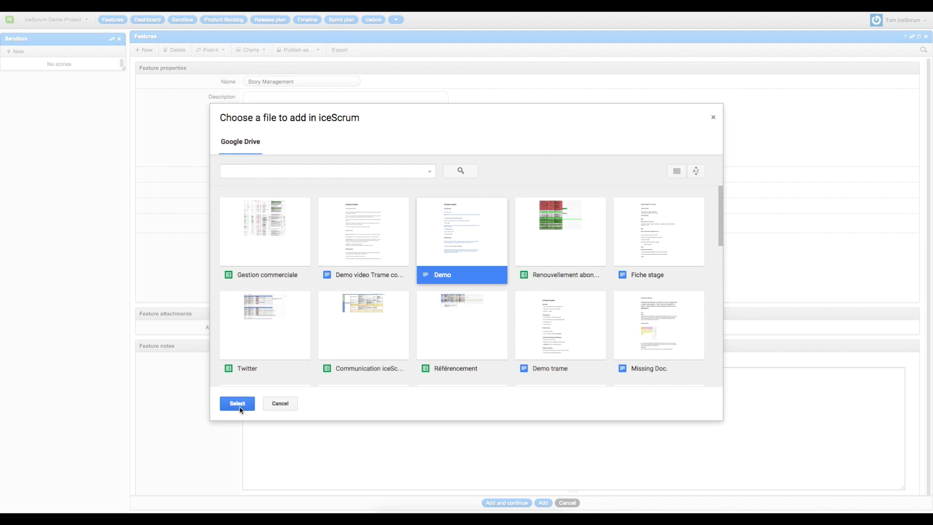
pyautogui.click(240, 409)
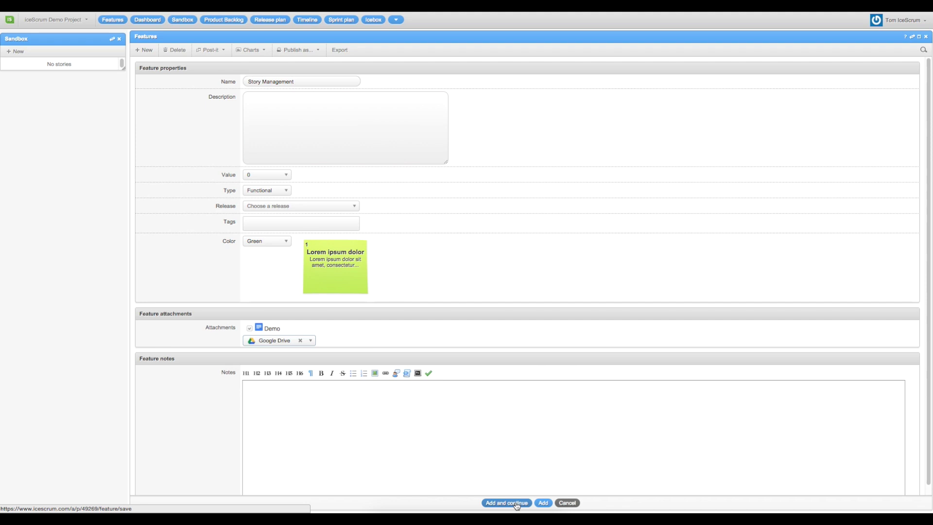
pyautogui.click(517, 504)
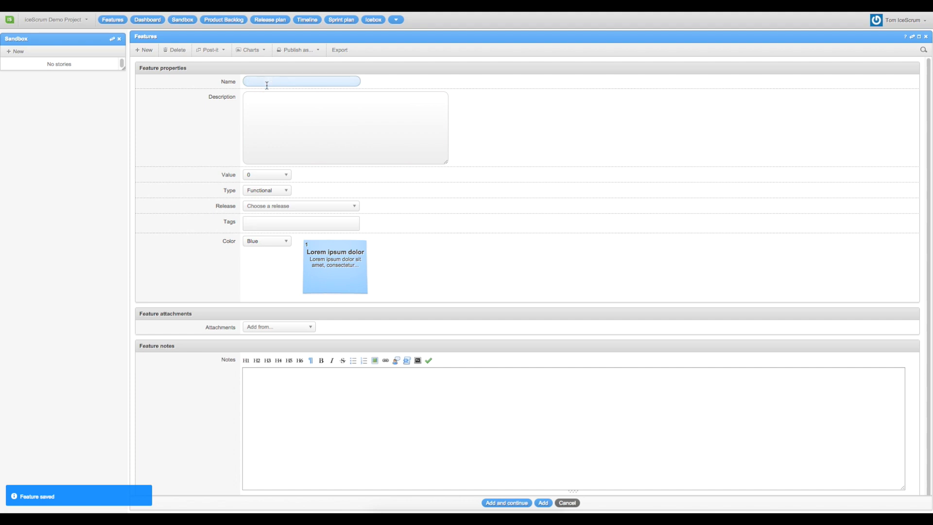
# Create a second feature 'IS PRo functionalities' with an empty description and save it.
pyautogui.write('IS PRo functi')
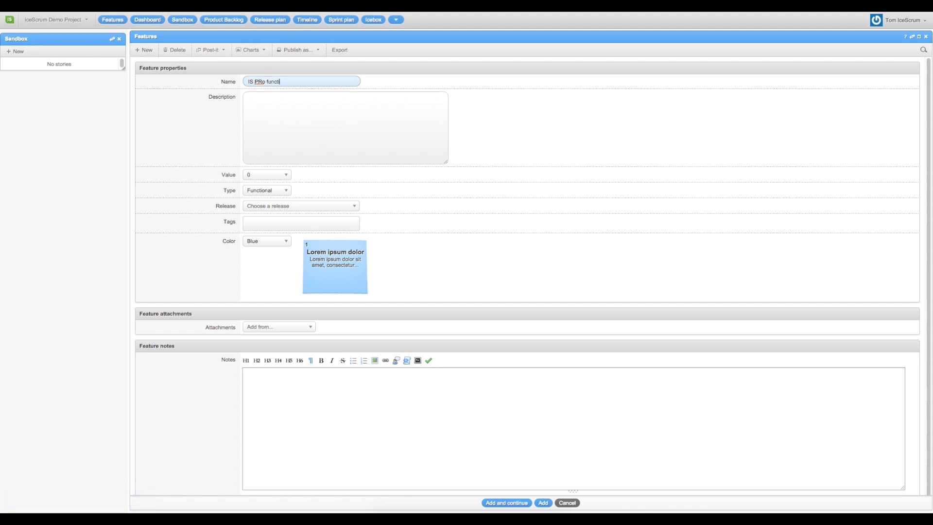
pyautogui.write('onalities')
pyautogui.click(302, 117)
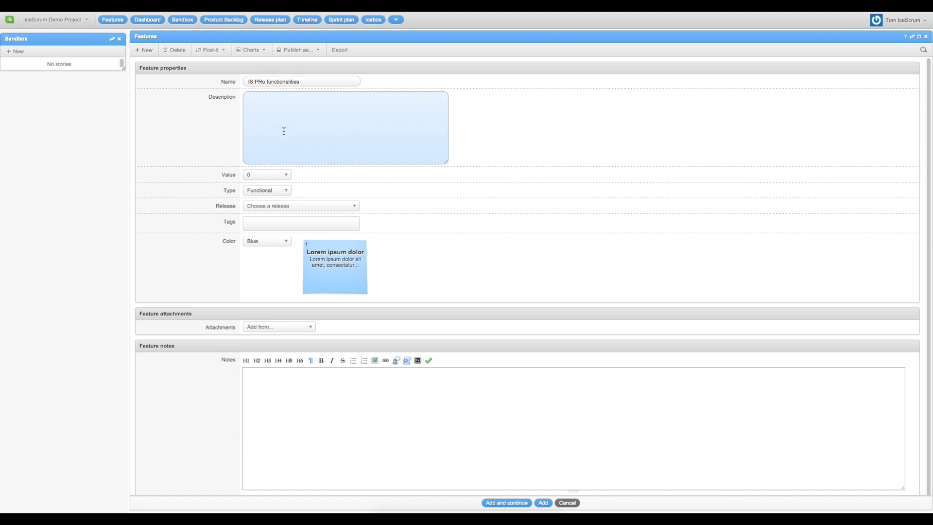
pyautogui.click(186, 140)
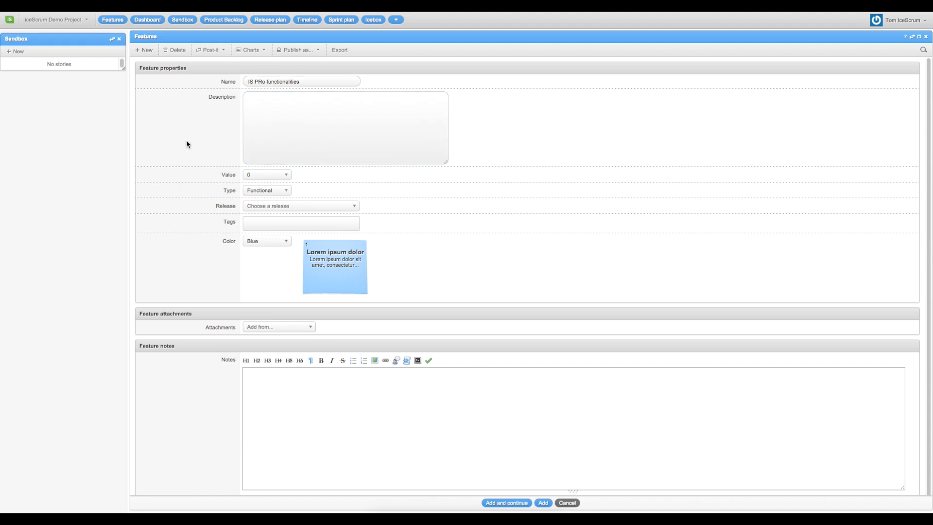
pyautogui.click(547, 505)
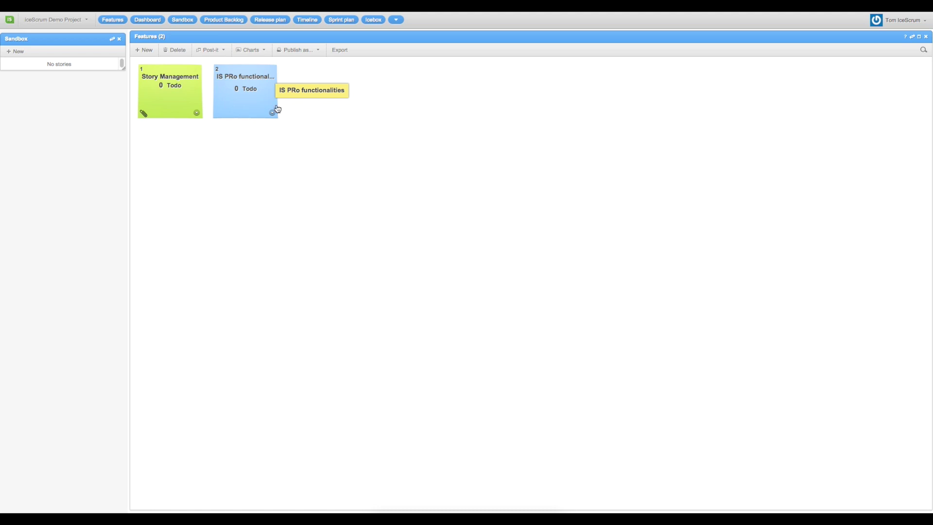
# Switch to the Sandbox view, which holds 0 suggested stories.
pyautogui.click(180, 19)
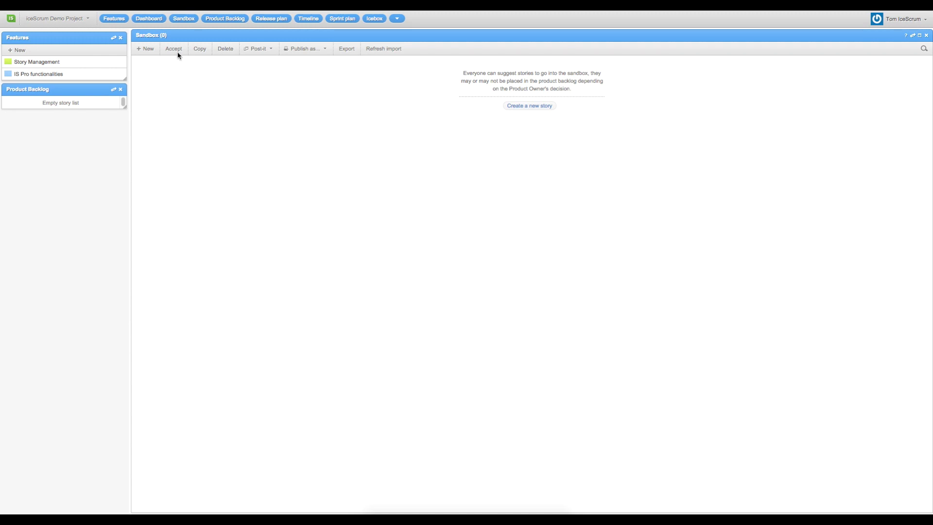
# Suggest a new user story 'Show The Product Backlog' linked to the Story Management feature.
pyautogui.click(153, 49)
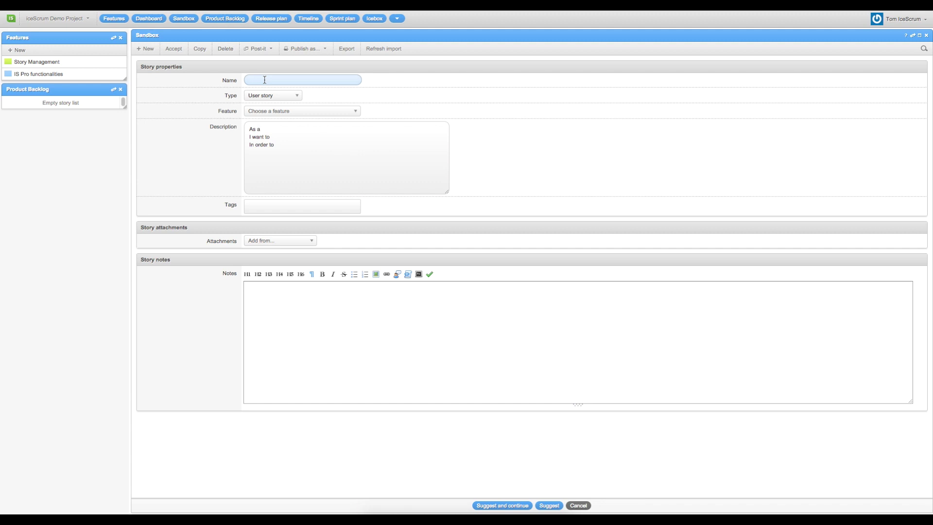
pyautogui.write('ow The Product Backlog')
pyautogui.click(322, 95)
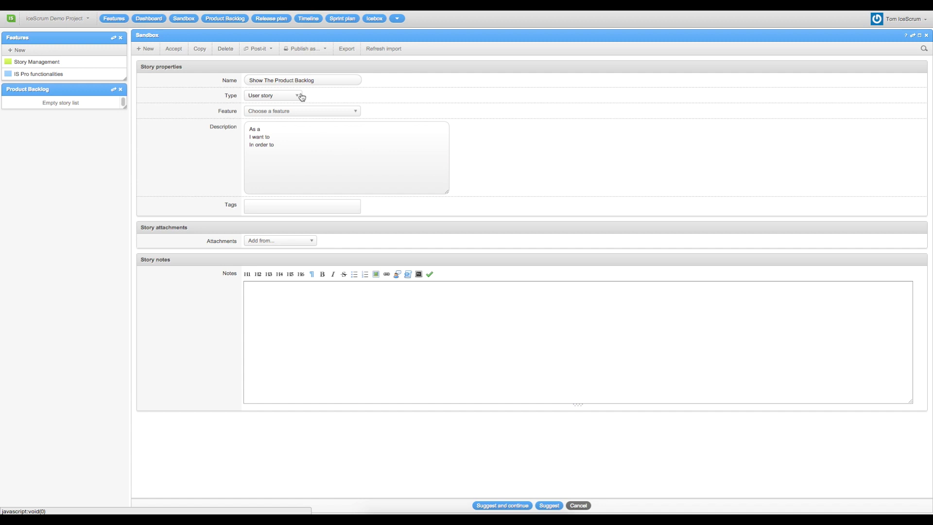
pyautogui.click(302, 97)
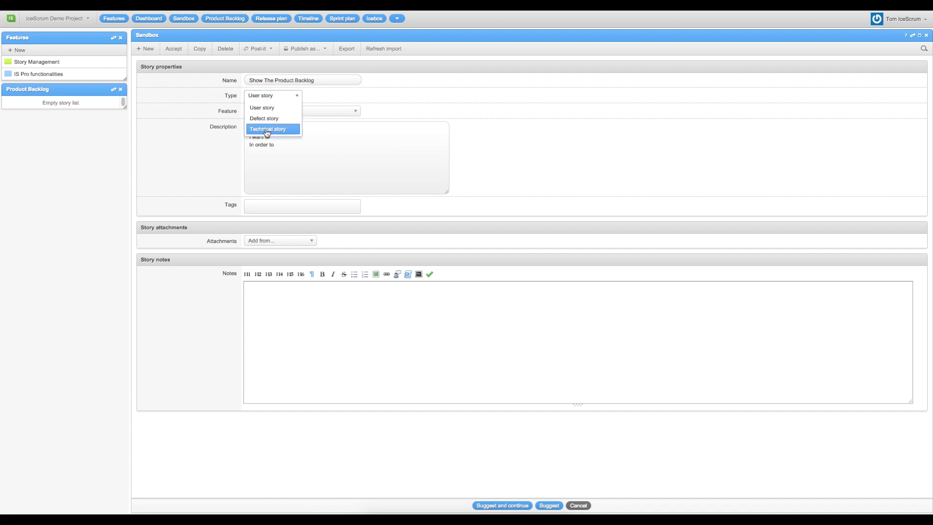
pyautogui.click(372, 95)
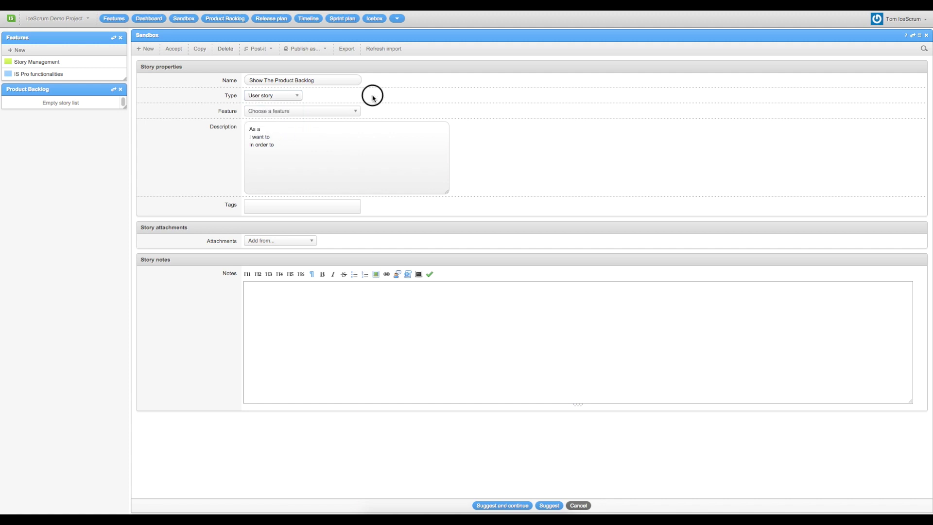
pyautogui.click(304, 113)
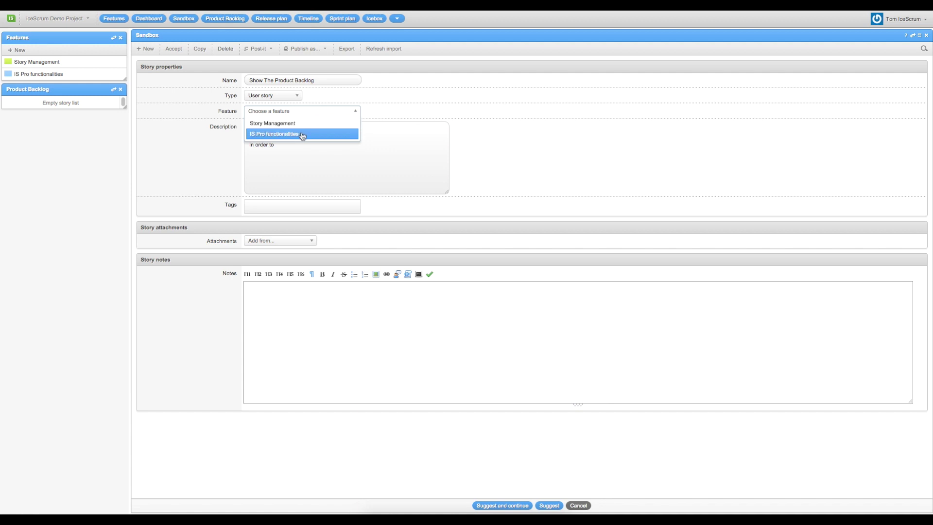
pyautogui.click(300, 129)
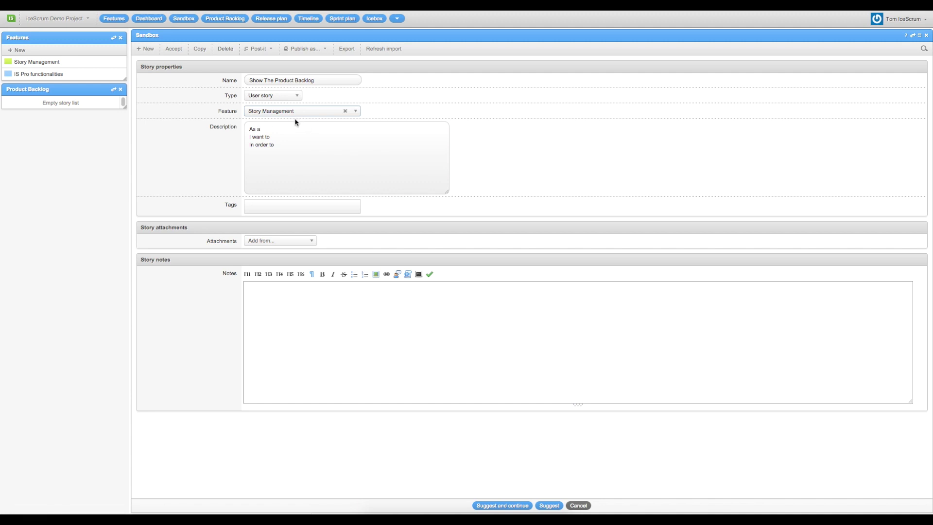
pyautogui.click(274, 140)
pyautogui.hotkey('ctrl', 'a')
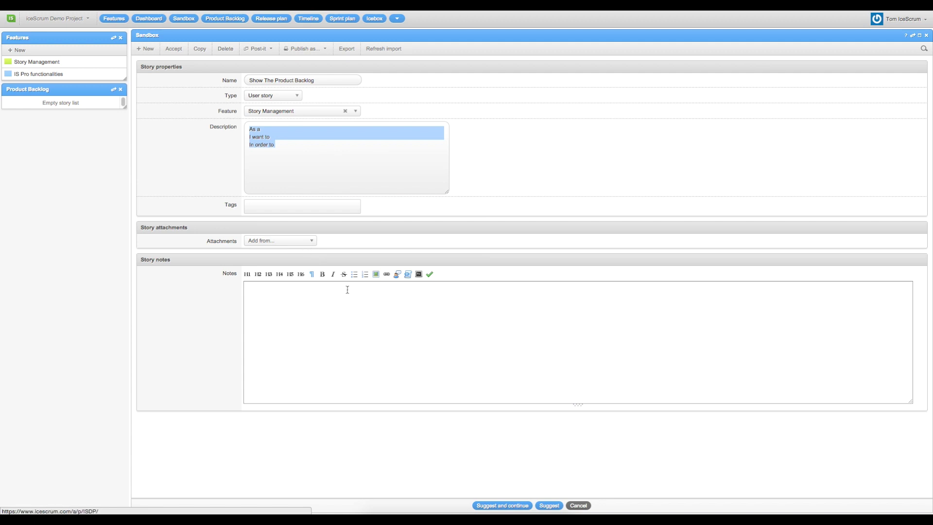
pyautogui.click(513, 506)
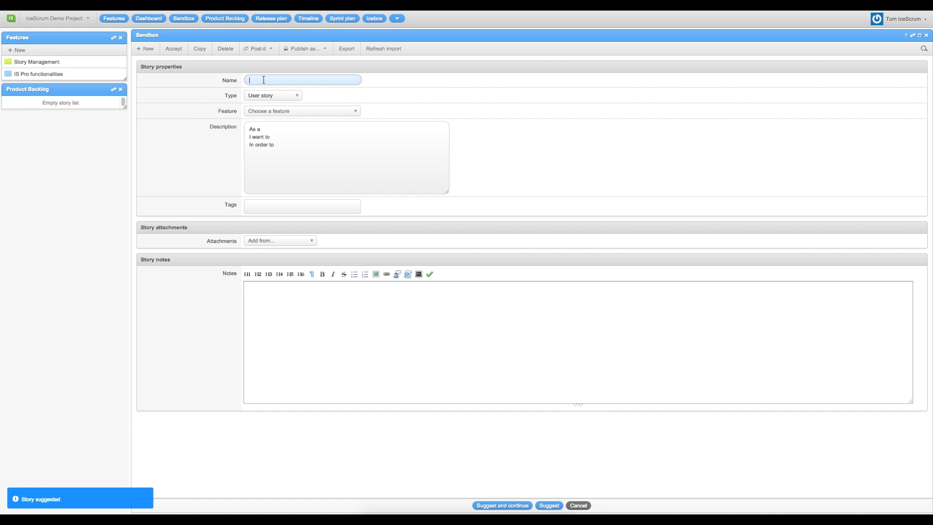
# Suggest two more user stories, 'Show Sprint Plan' and 'Show task Board'.
pyautogui.write('Show Sprint Pla')
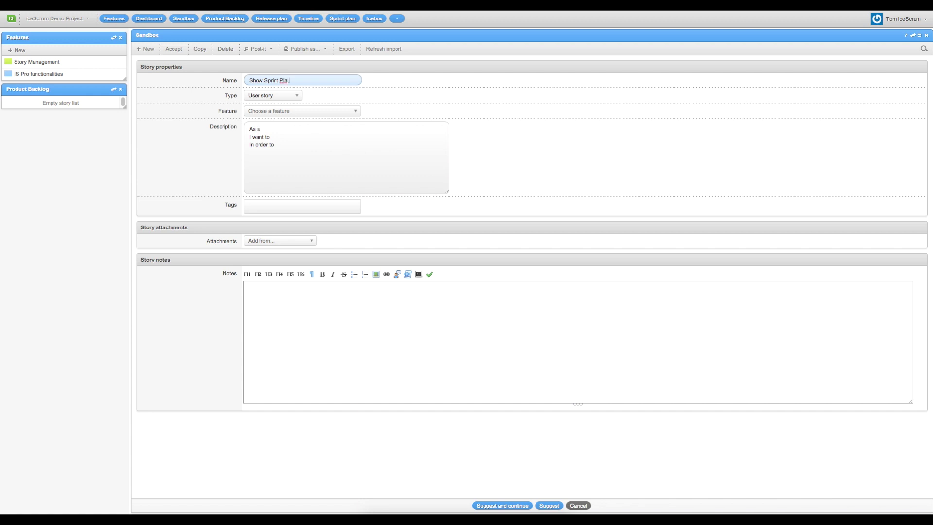
pyautogui.write('n')
pyautogui.click(513, 507)
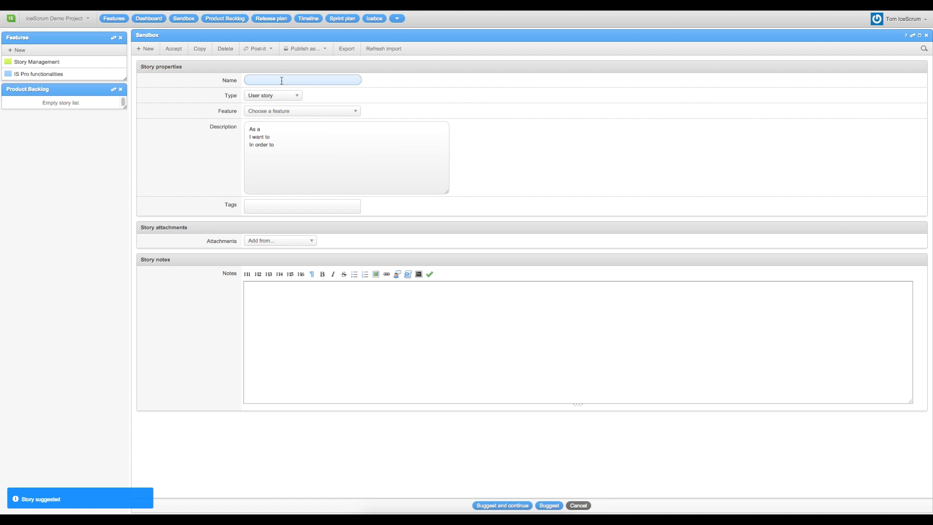
pyautogui.write('Show task ')
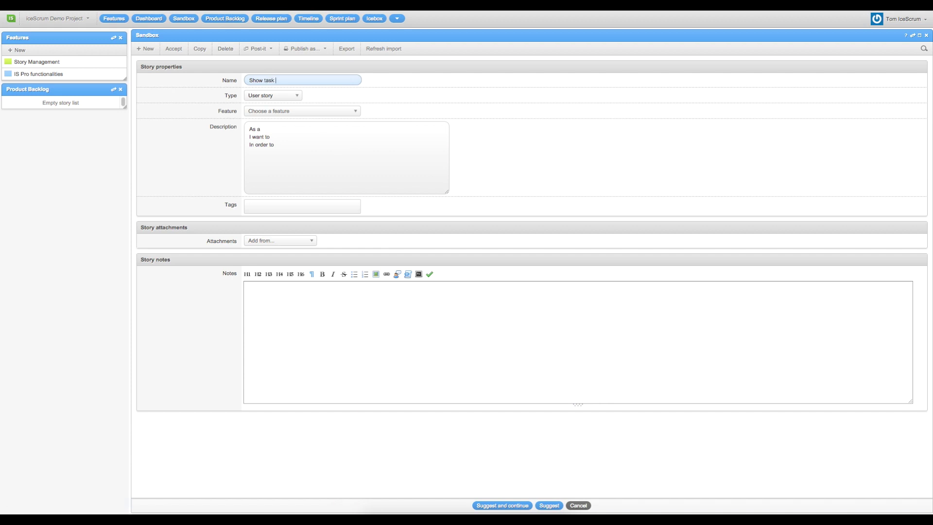
pyautogui.write('Board')
pyautogui.click(395, 328)
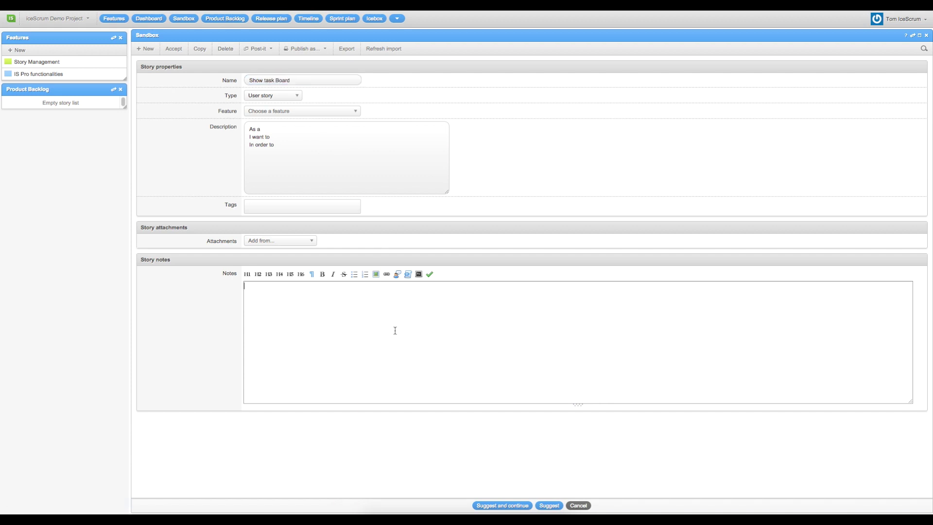
pyautogui.click(549, 506)
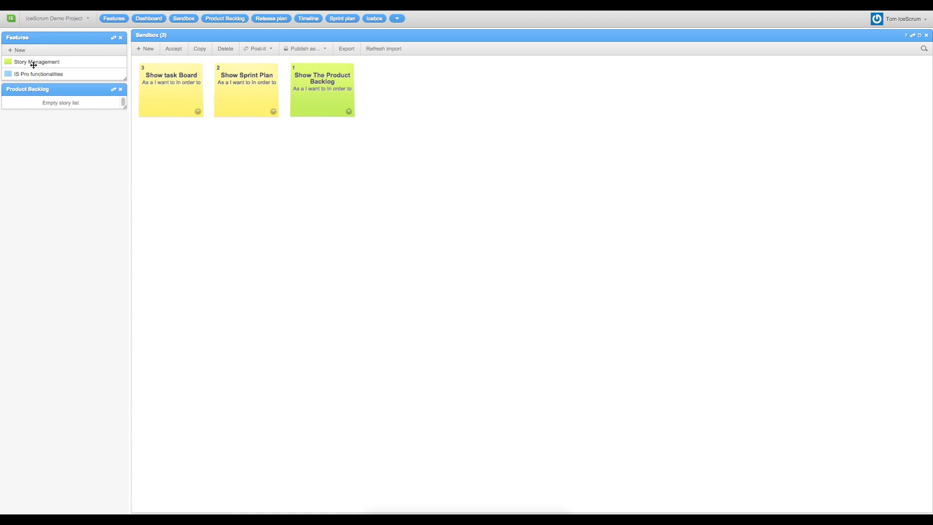
# Drag Story Management onto Show Sprint Plan and IS Pro functionalities onto Show task Board.
pyautogui.moveTo(34, 64); pyautogui.dragTo(241, 98)
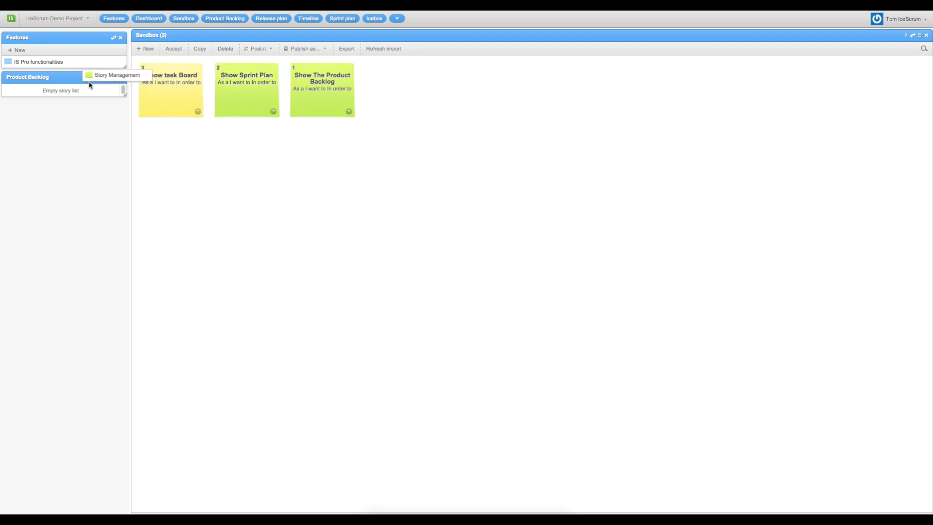
pyautogui.moveTo(61, 77); pyautogui.dragTo(199, 97)
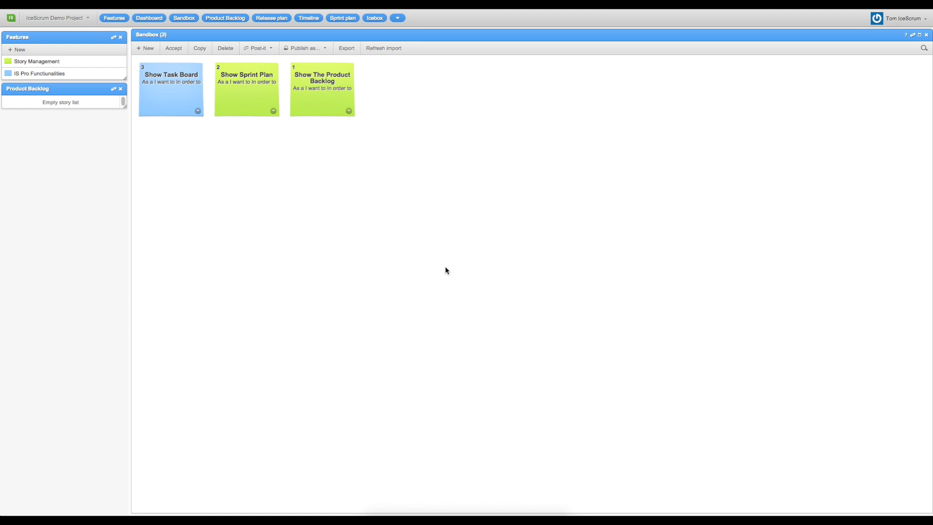
pyautogui.click(198, 111)
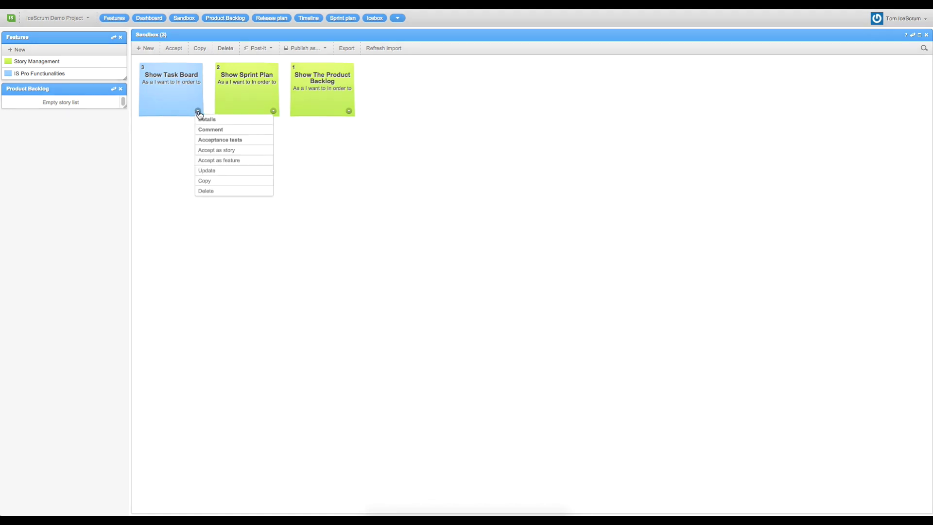
# Freeze Show Task Board into the Icebox, then restore it back to the Sandbox.
pyautogui.click(206, 191)
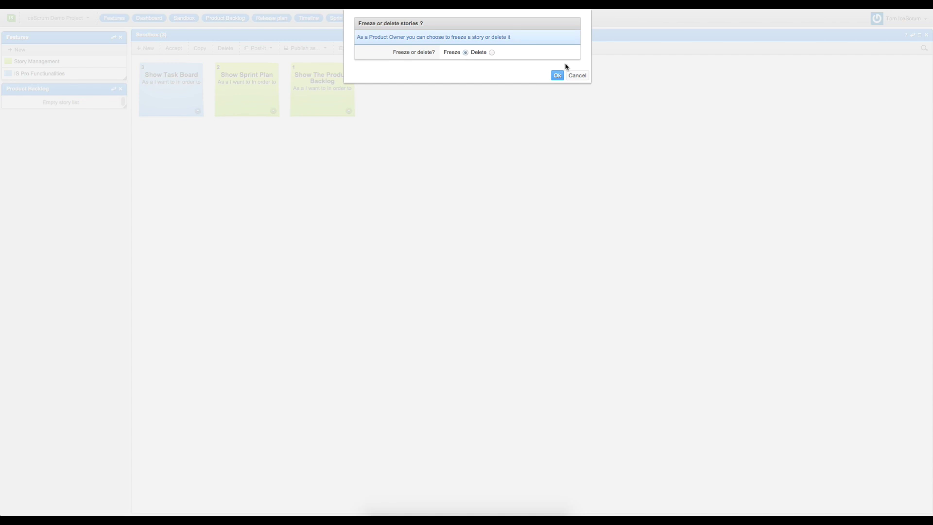
pyautogui.click(558, 75)
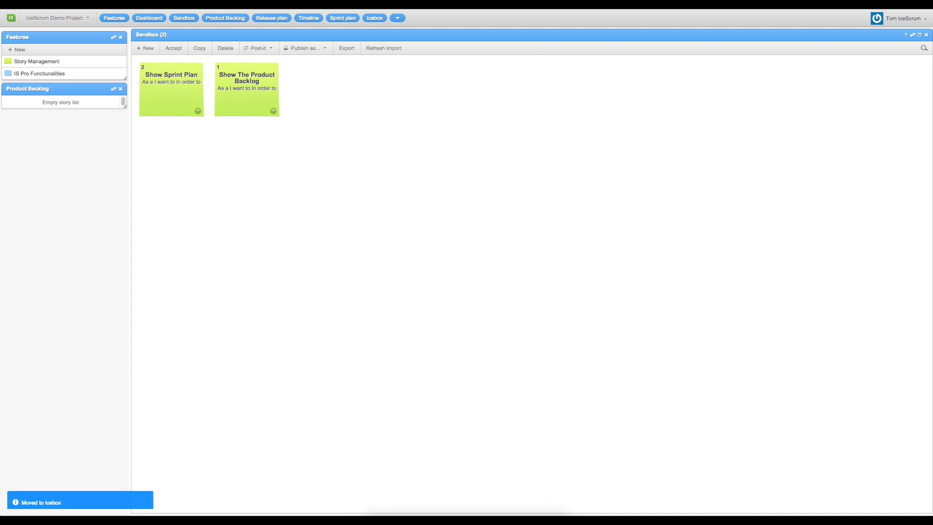
pyautogui.click(374, 18)
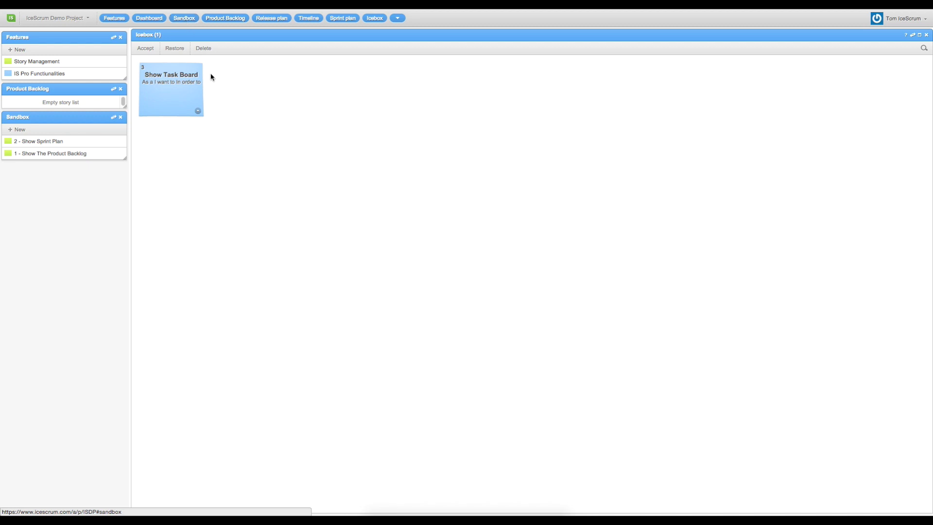
pyautogui.click(198, 111)
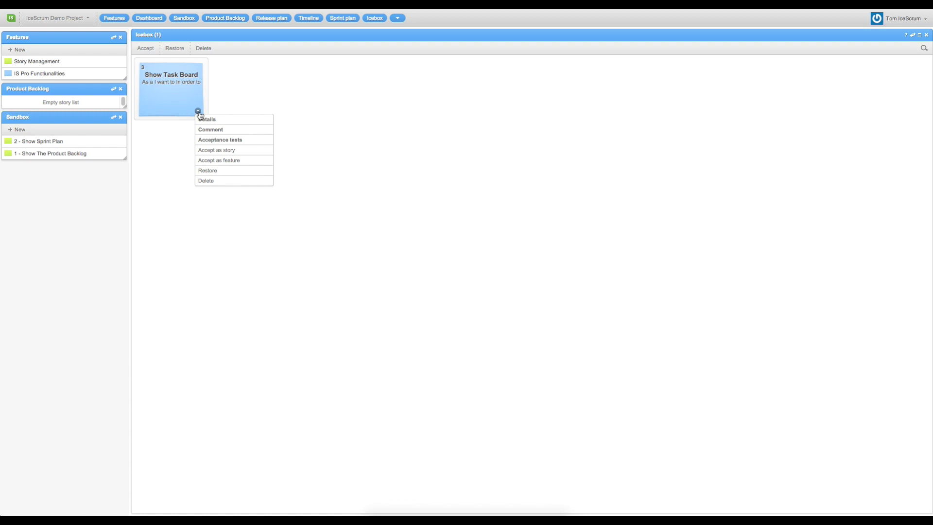
pyautogui.click(217, 174)
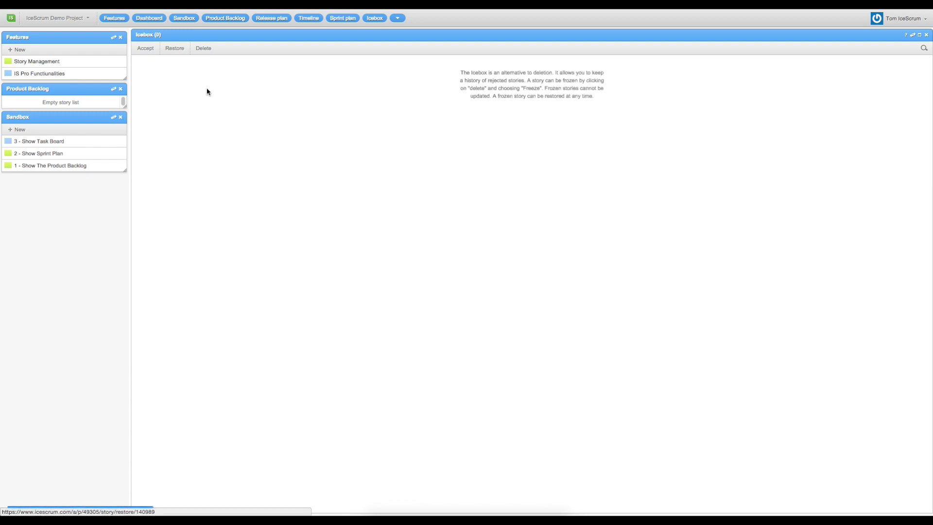
pyautogui.click(183, 23)
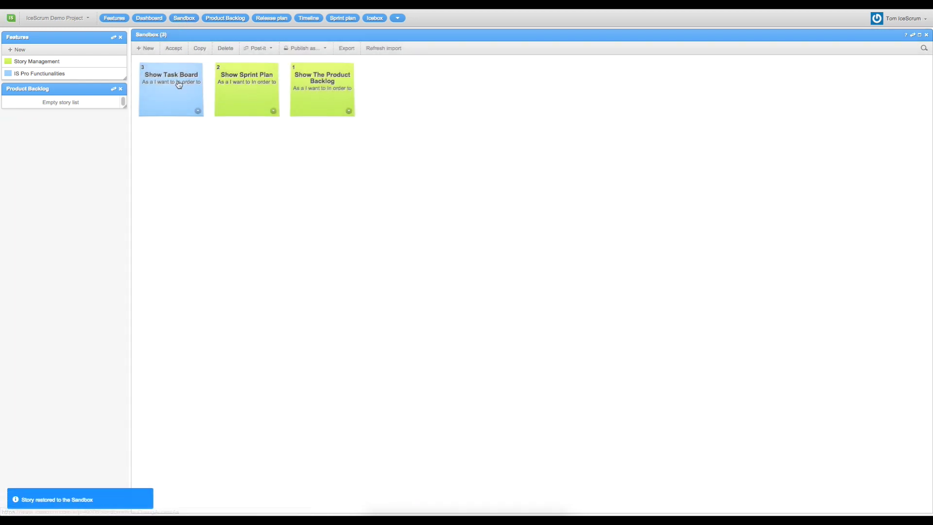
# Accept Show Task Board, Show Sprint Plan and Show The Product Backlog, then view the Product Backlog.
pyautogui.click(197, 112)
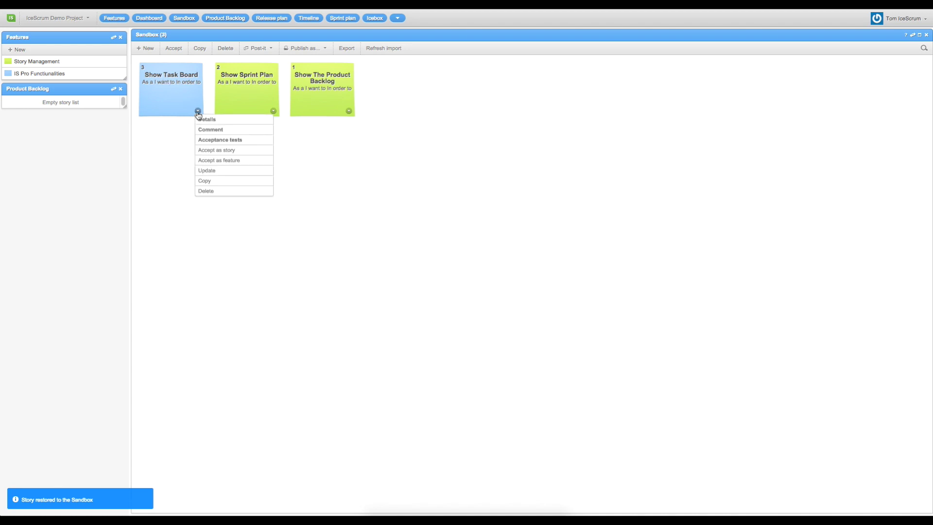
pyautogui.click(217, 152)
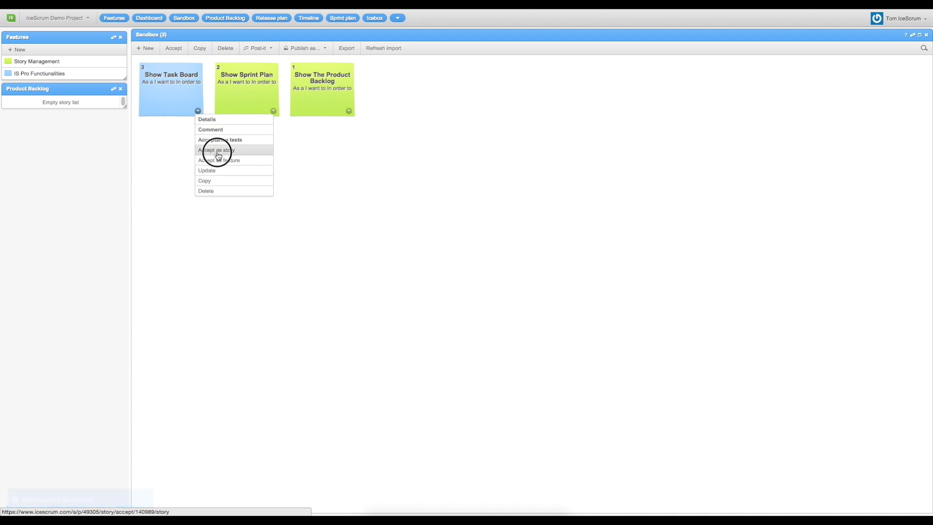
pyautogui.click(197, 112)
pyautogui.click(216, 150)
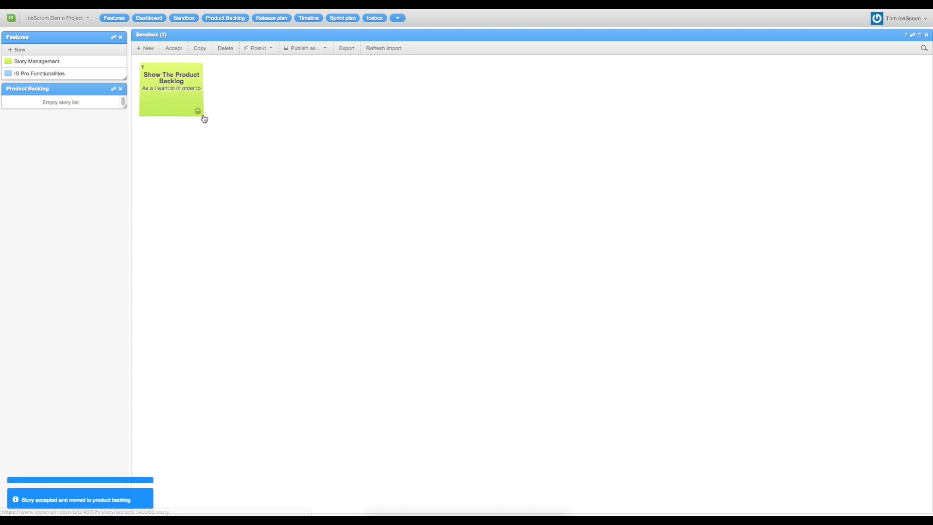
pyautogui.click(198, 112)
pyautogui.click(217, 151)
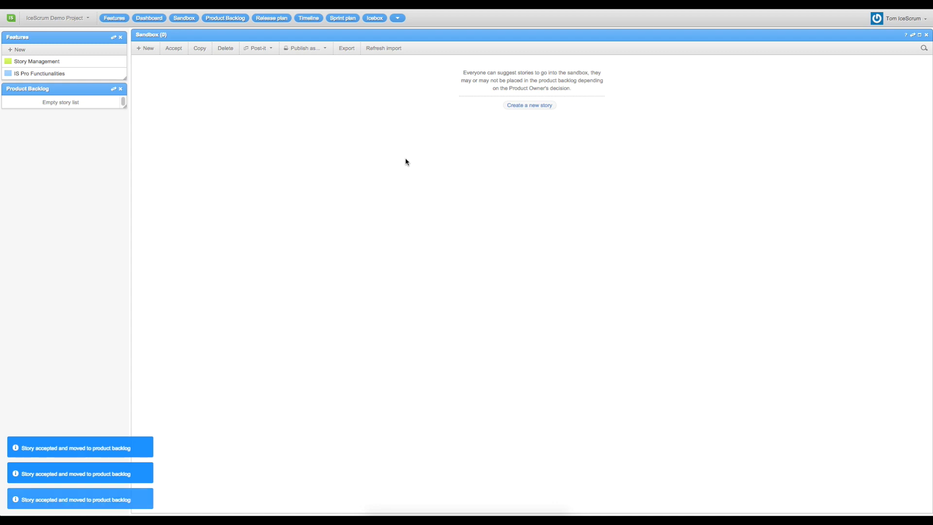
pyautogui.click(462, 129)
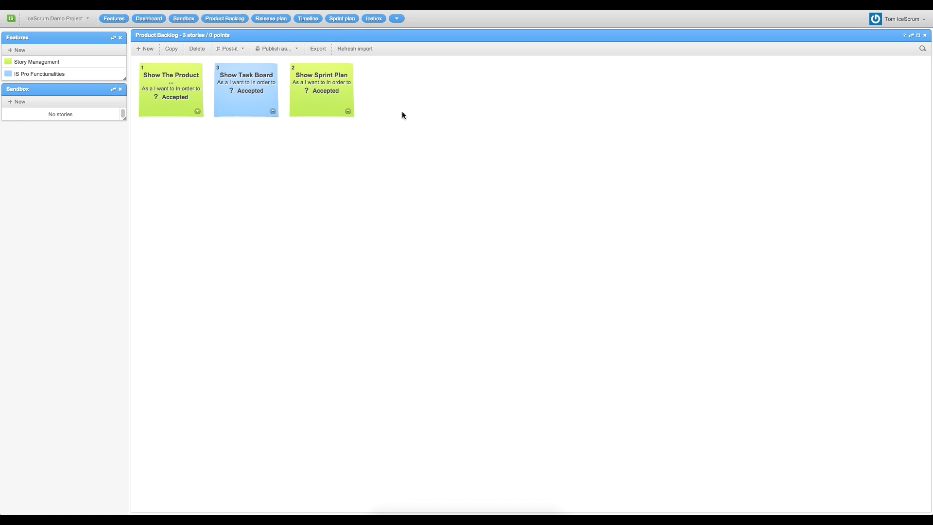
pyautogui.click(320, 88)
# Move Show Sprint Plan to second place and estimate the stories at 5, 2 and 3 points.
pyautogui.moveTo(335, 77); pyautogui.dragTo(245, 83)
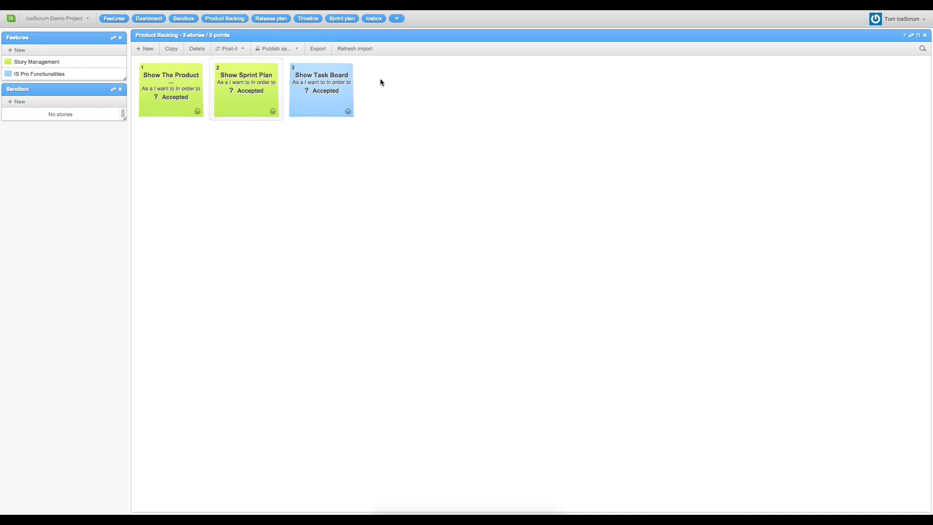
pyautogui.click(158, 98)
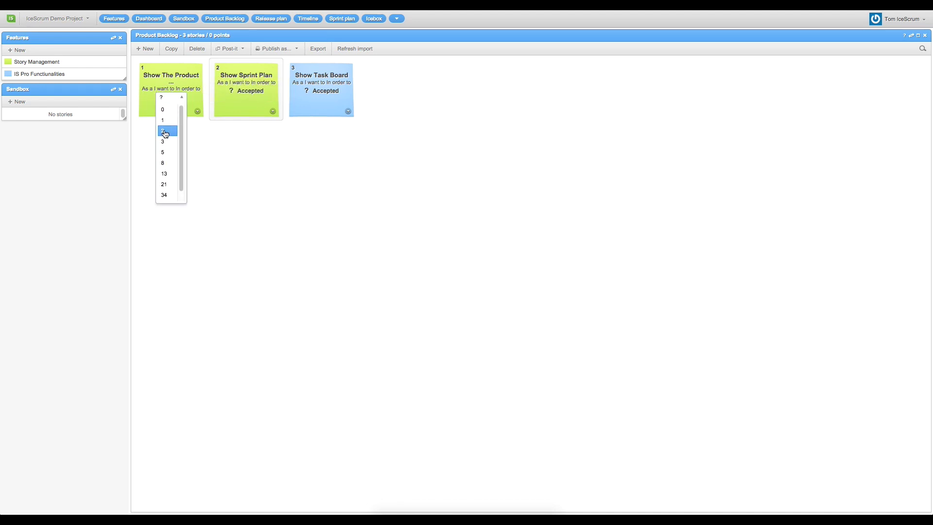
pyautogui.click(163, 152)
pyautogui.click(234, 92)
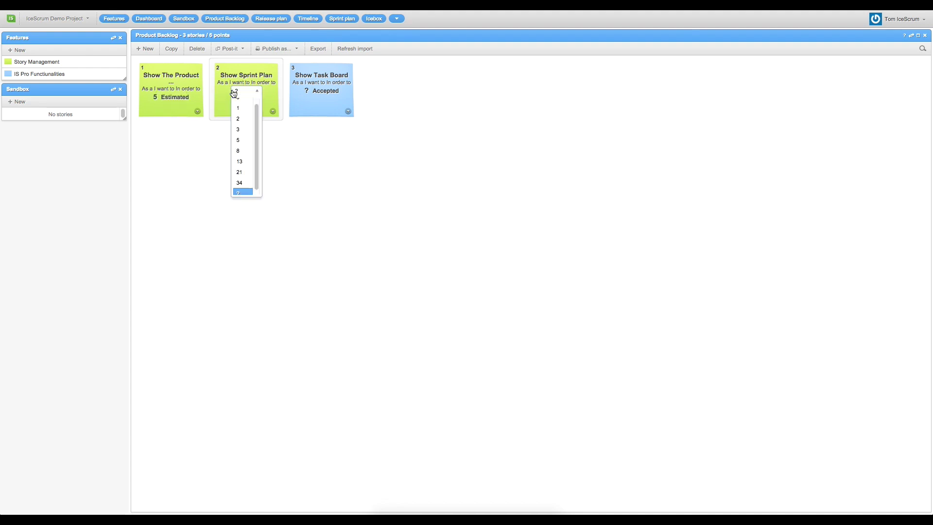
pyautogui.click(247, 127)
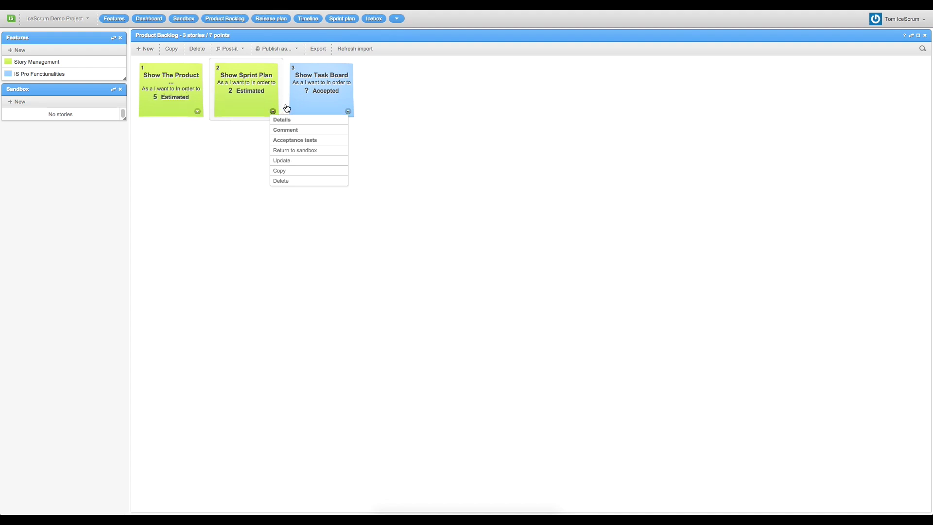
pyautogui.click(307, 92)
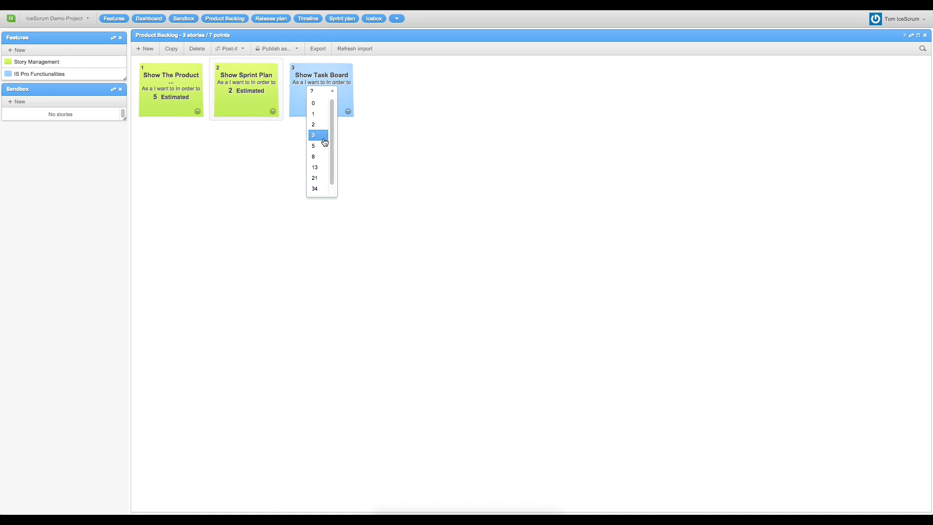
pyautogui.click(322, 135)
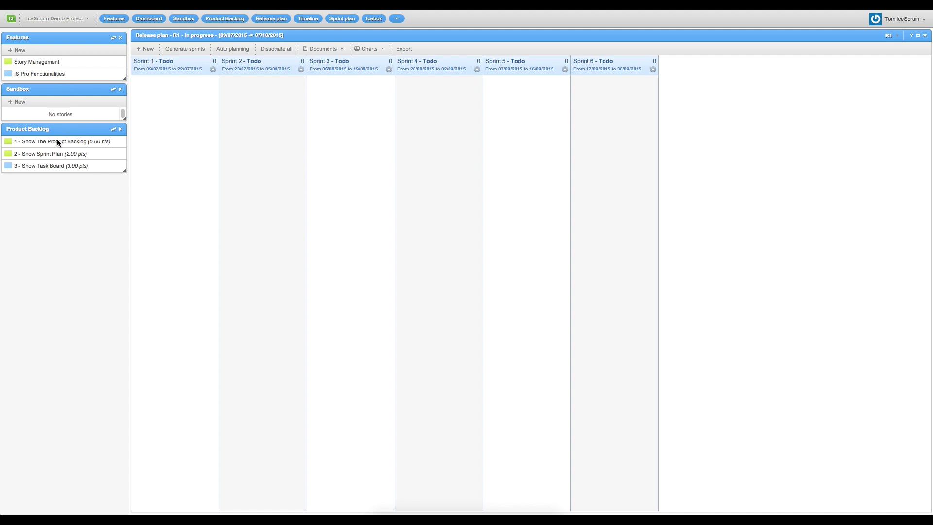
# Plan Show The Product Backlog and Show Sprint Plan into Sprint 1, Show Task Board into Sprint 2.
pyautogui.moveTo(57, 140); pyautogui.dragTo(141, 110)
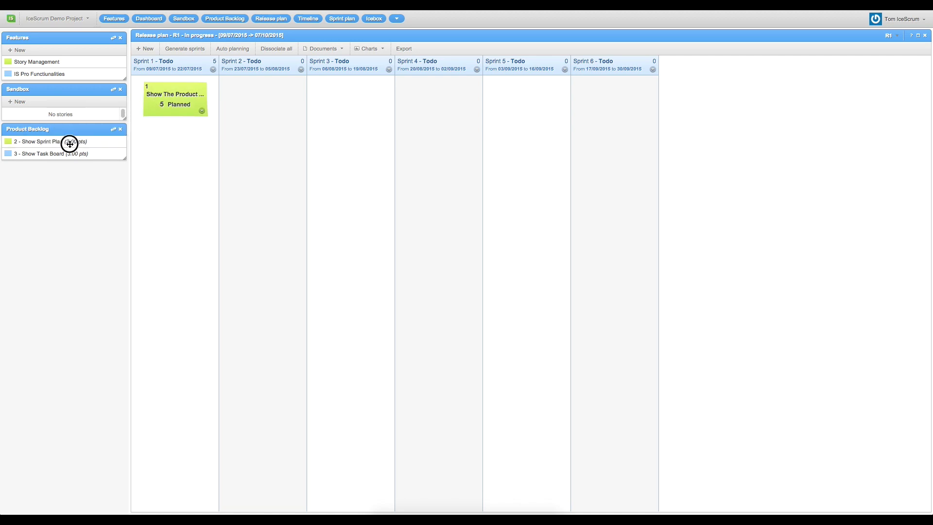
pyautogui.moveTo(70, 144); pyautogui.dragTo(183, 134)
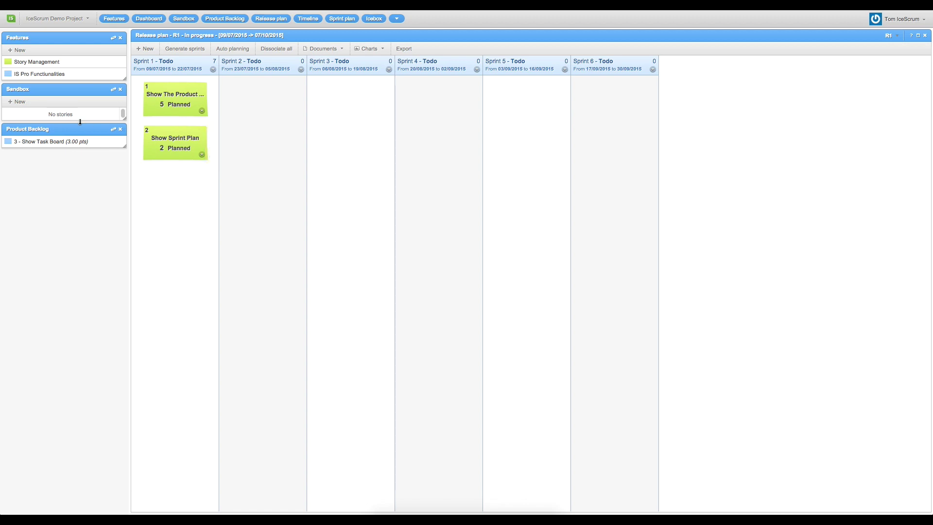
pyautogui.moveTo(39, 142); pyautogui.dragTo(245, 95)
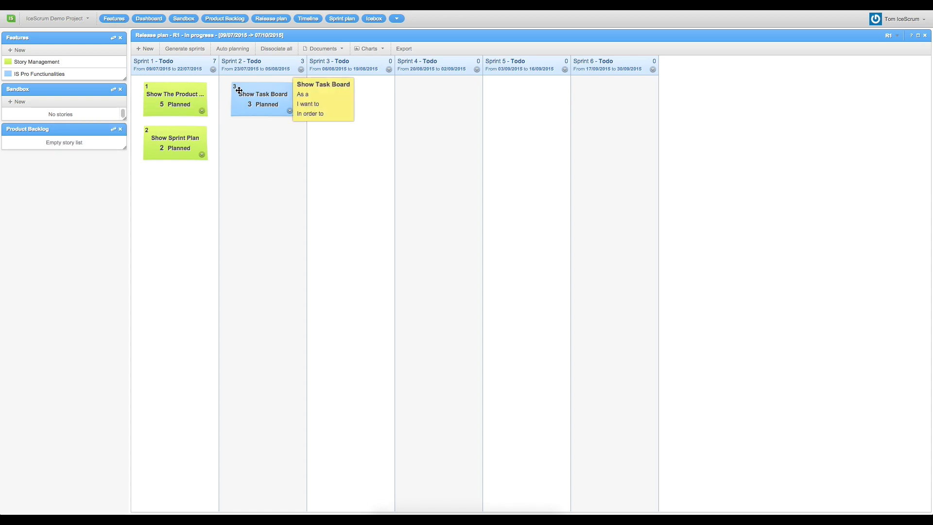
pyautogui.click(213, 70)
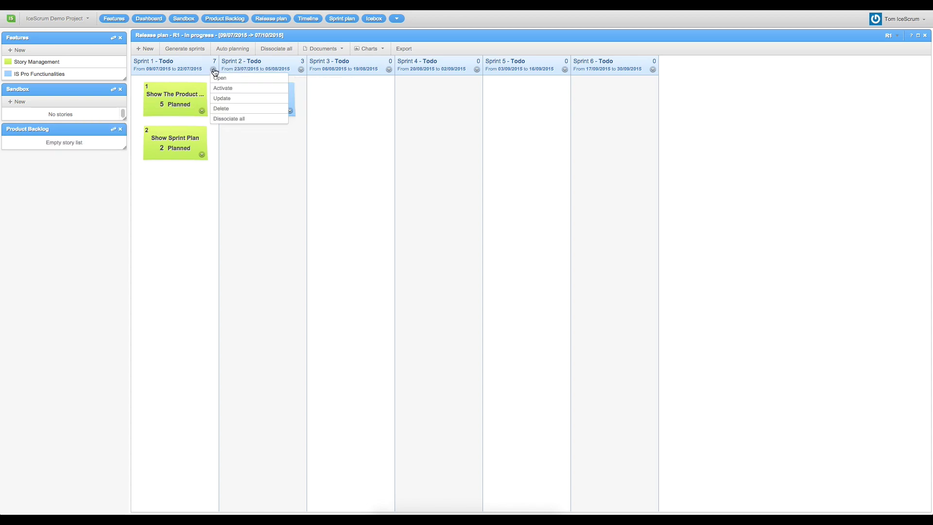
# Activate Sprint 1 and open its sprint plan board.
pyautogui.click(223, 91)
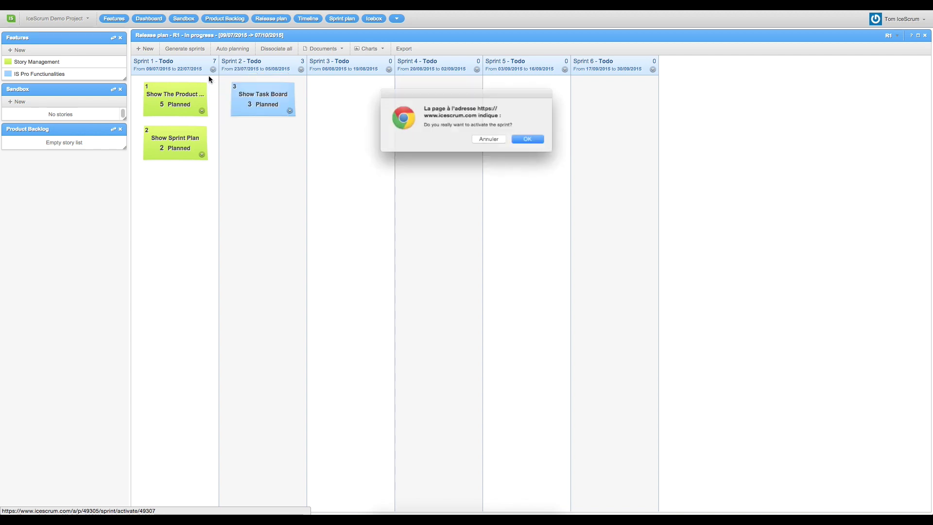
pyautogui.click(529, 140)
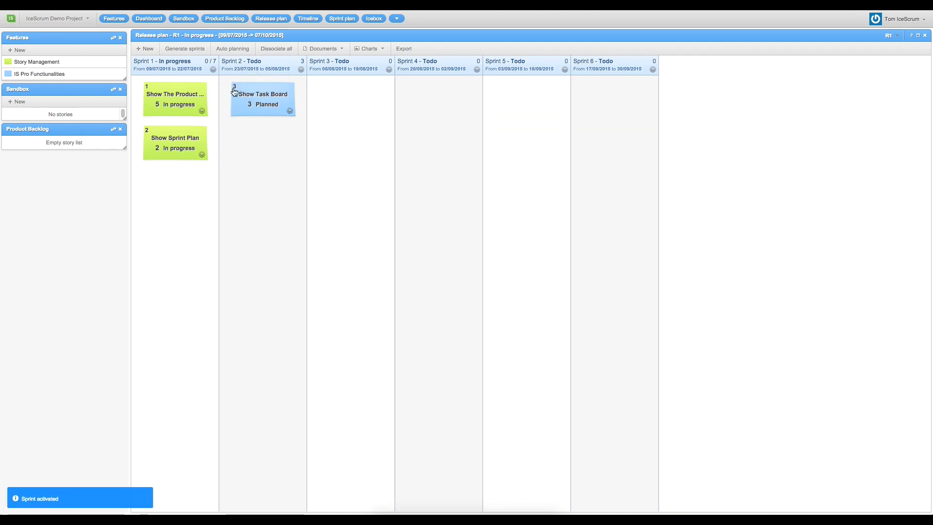
pyautogui.click(213, 70)
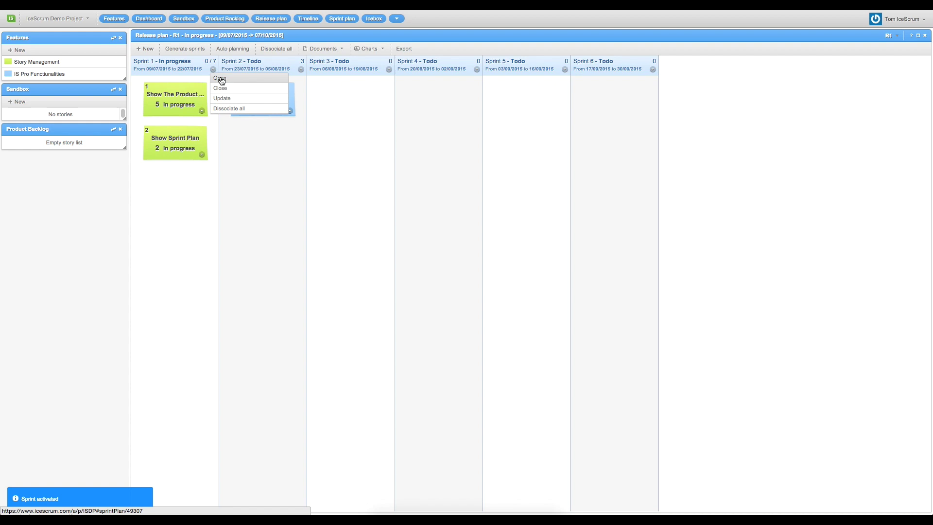
pyautogui.click(220, 78)
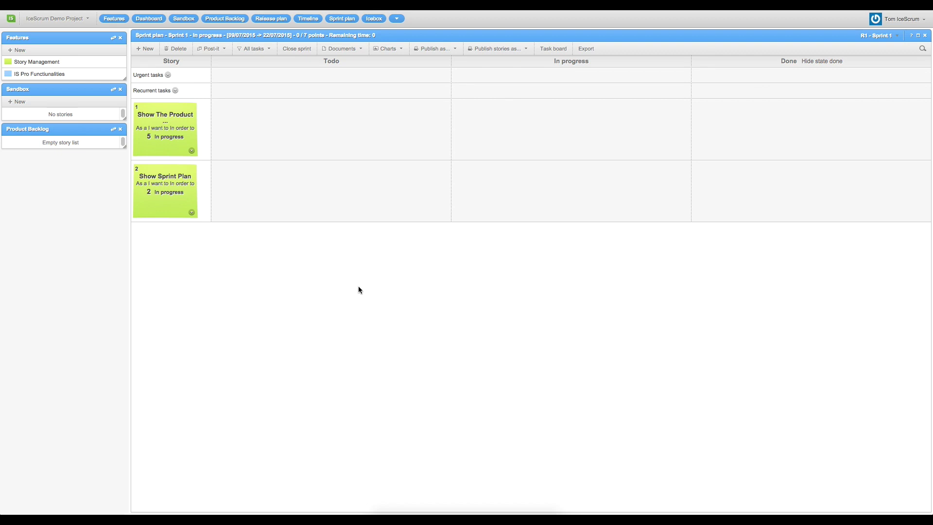
pyautogui.click(144, 49)
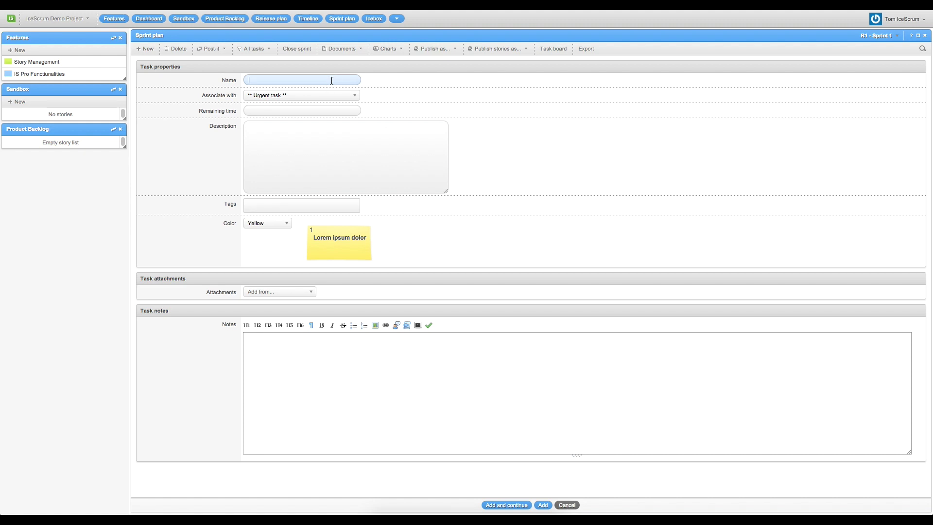
# Add a 'Backlog Demonstration' task linked to the Show The Product Backlog story.
pyautogui.write('Backlog Demonstration')
pyautogui.click(309, 97)
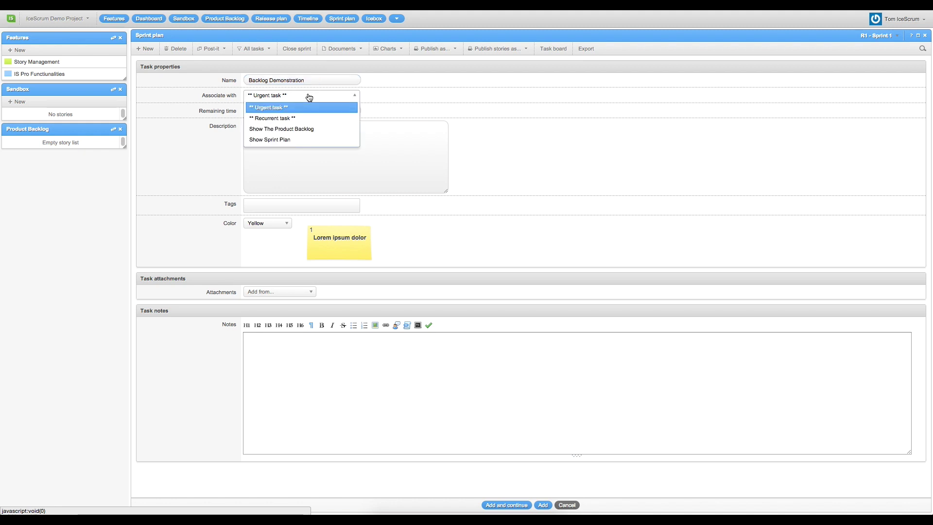
pyautogui.click(305, 129)
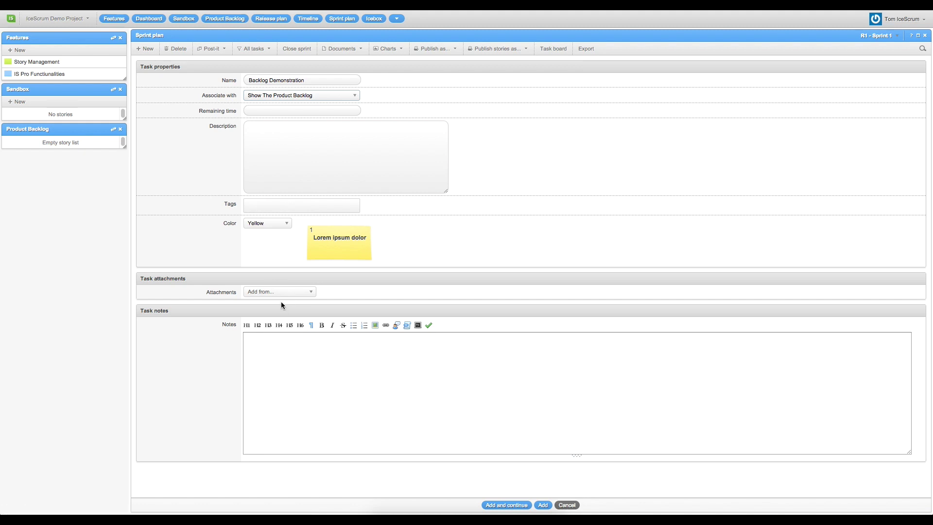
pyautogui.click(506, 506)
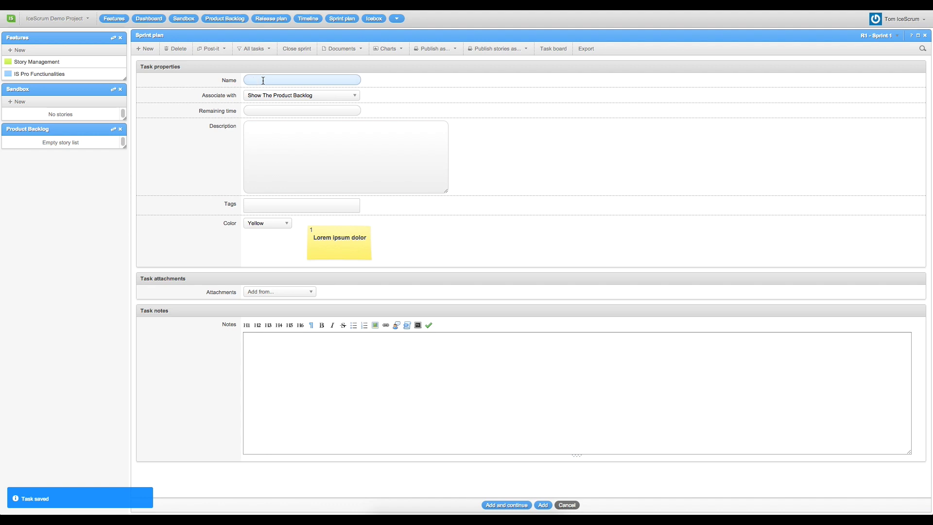
# Add a 'Sprint Plan Features Demonstration' task linked to the Show Sprint Plan story.
pyautogui.write('Sprint Plan F')
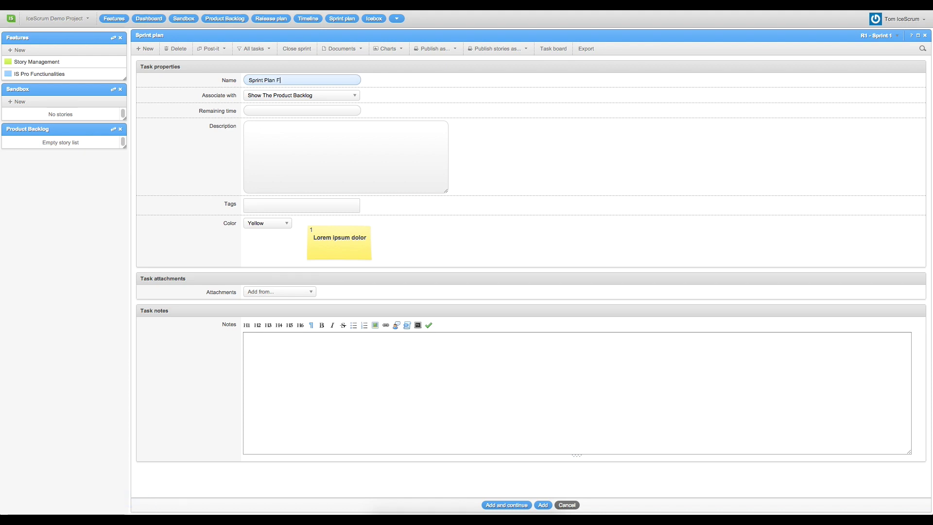
pyautogui.write('eatures Demonstration')
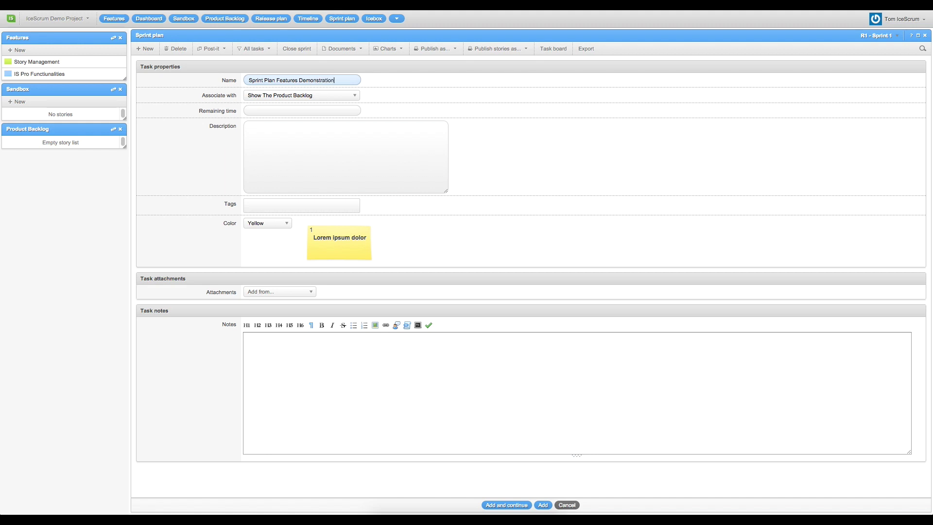
pyautogui.click(331, 99)
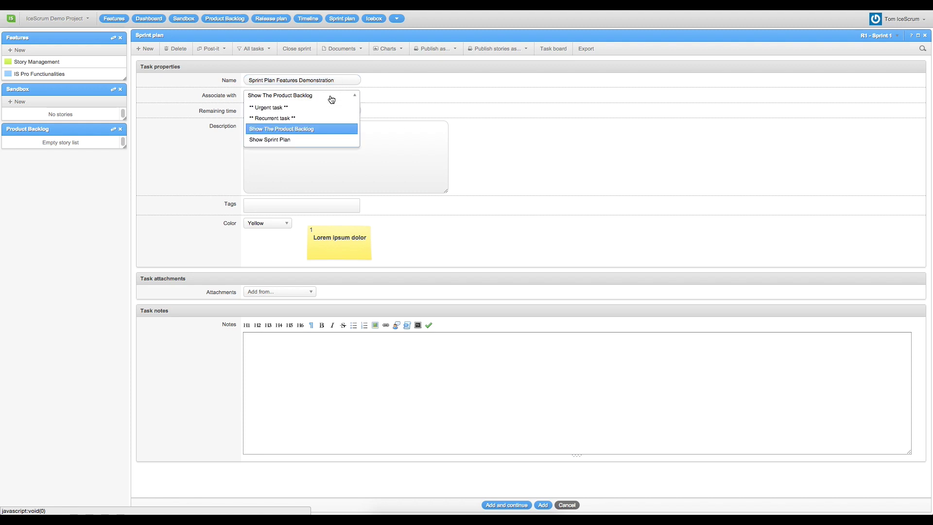
pyautogui.click(311, 141)
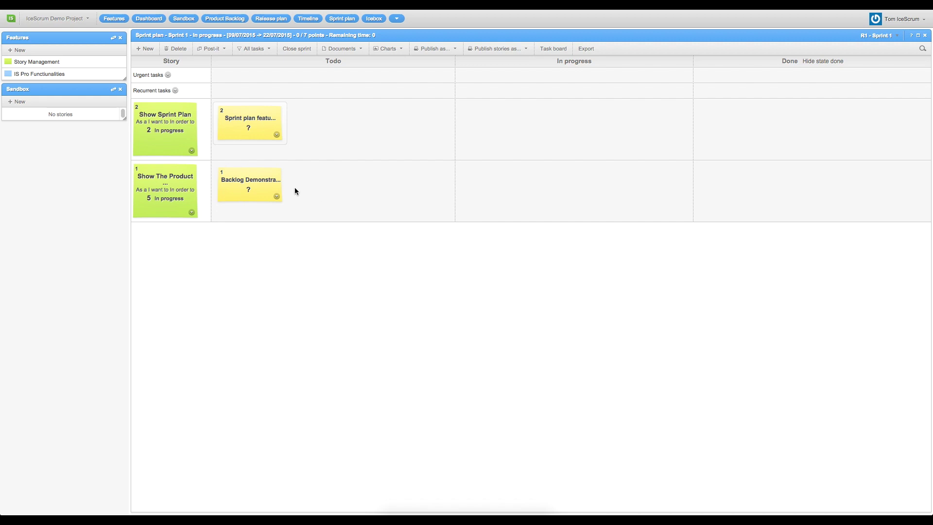
# Move Sprint Plan Features Demonstration to In progress and Backlog Demonstration to Done.
pyautogui.moveTo(263, 119); pyautogui.dragTo(573, 129)
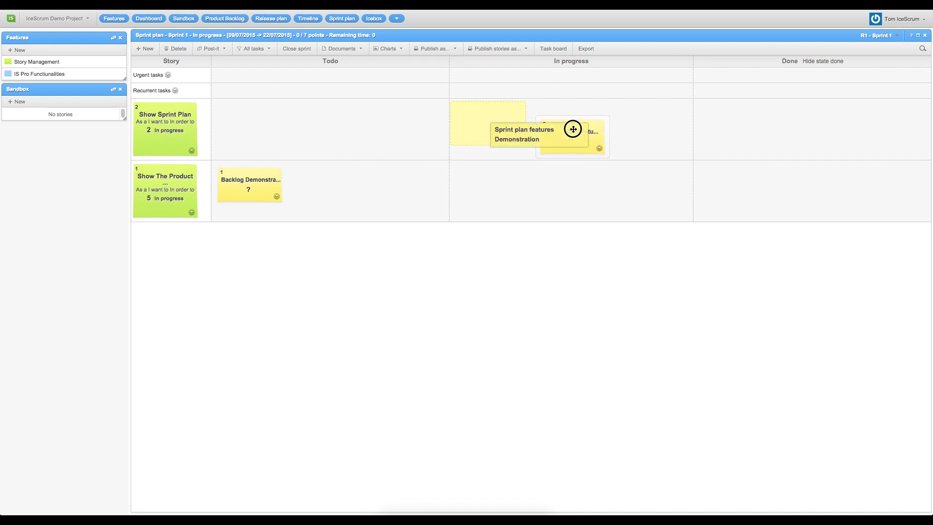
pyautogui.moveTo(573, 128); pyautogui.dragTo(574, 130)
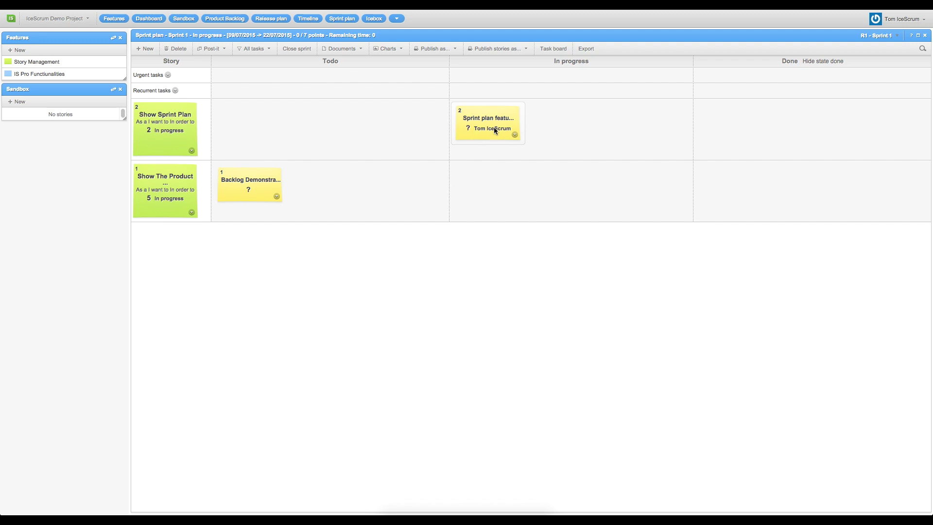
pyautogui.moveTo(267, 183); pyautogui.dragTo(525, 177)
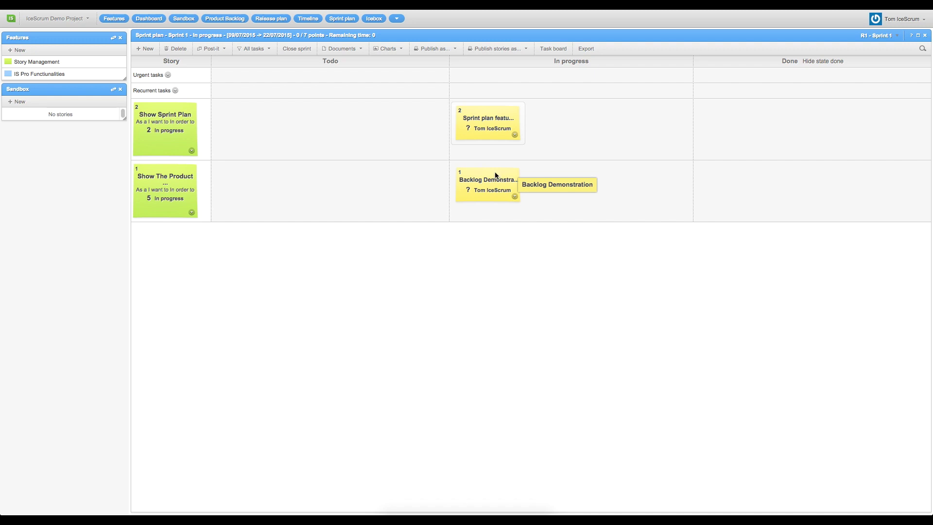
pyautogui.moveTo(493, 178); pyautogui.dragTo(746, 177)
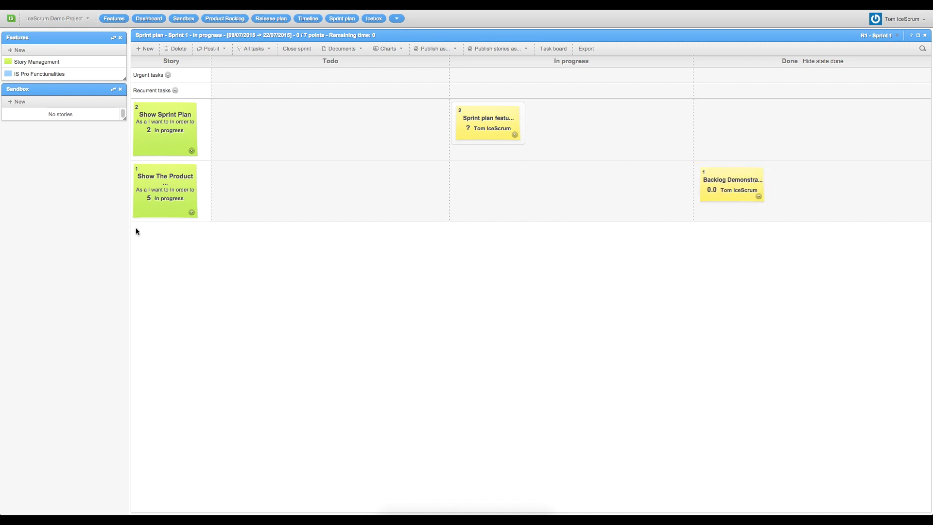
# Declare Show The Product Backlog done and shift Show Sprint Plan to the next sprint.
pyautogui.click(191, 213)
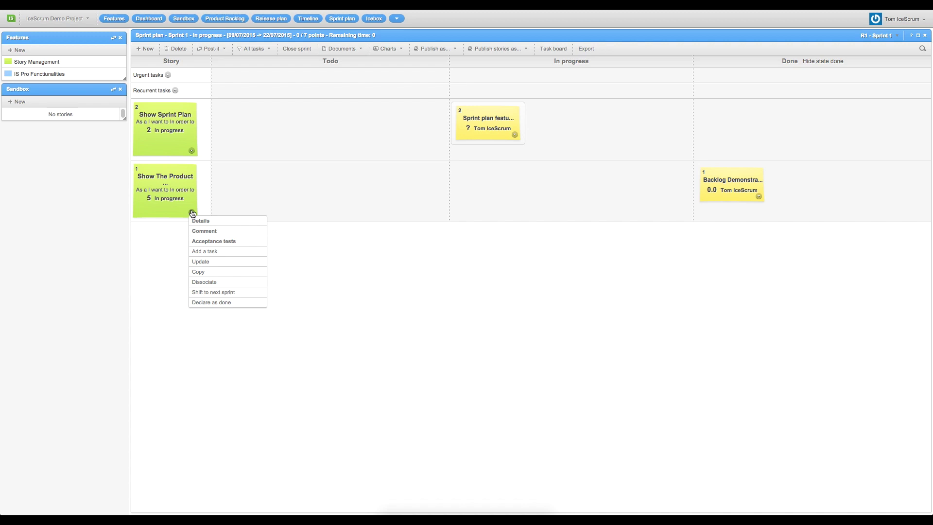
pyautogui.click(220, 302)
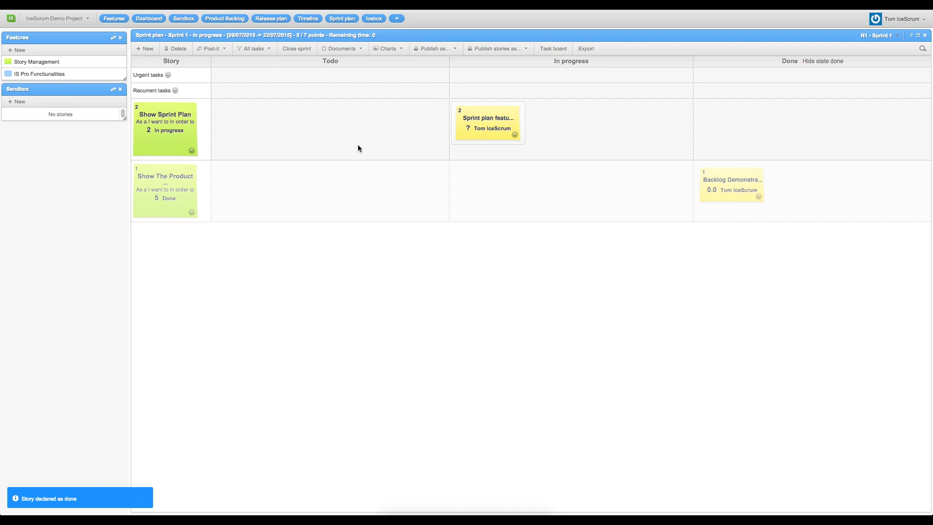
pyautogui.click(191, 150)
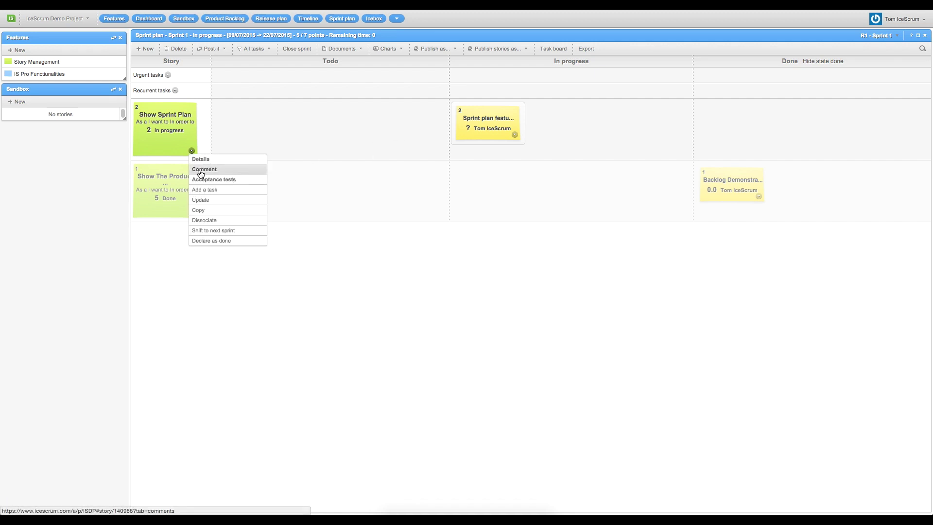
pyautogui.click(219, 232)
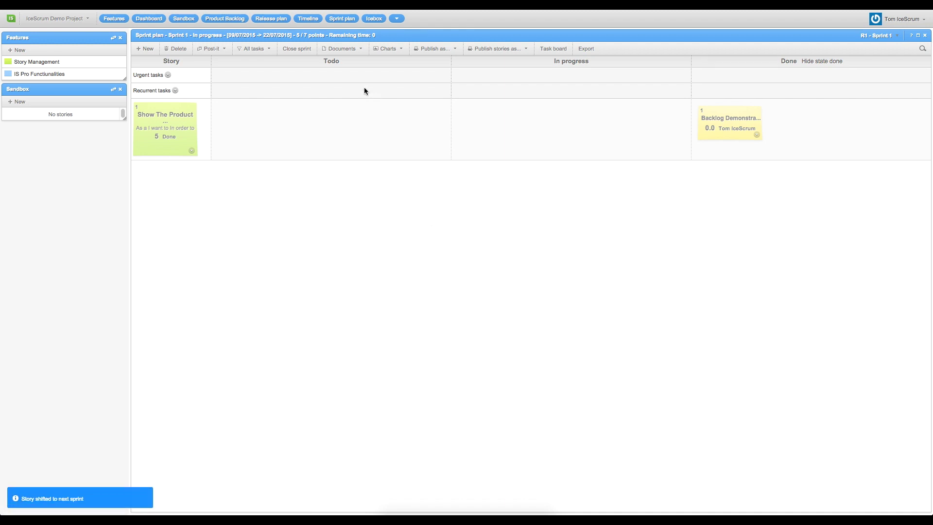
pyautogui.click(299, 49)
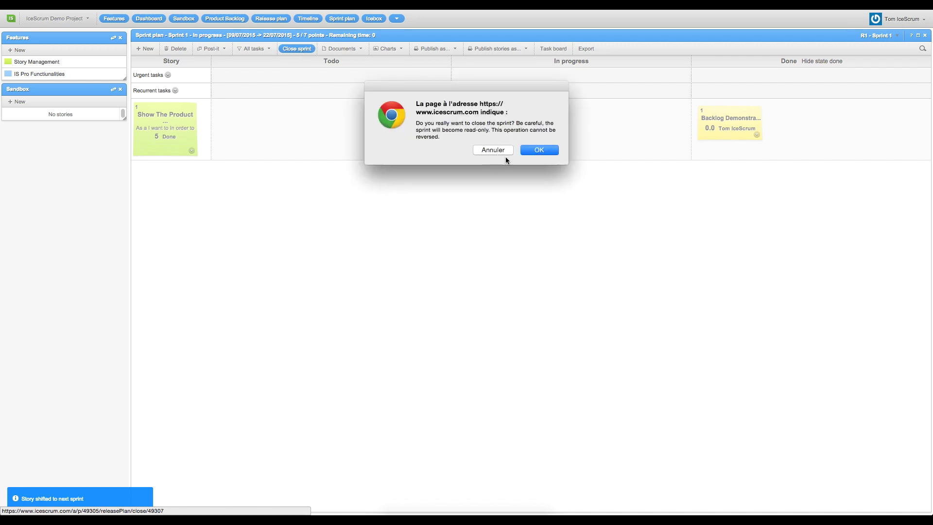
# Confirm closing Sprint 1 with no version, then move Sprint 2's Sprint plan features task to In progress.
pyautogui.click(537, 150)
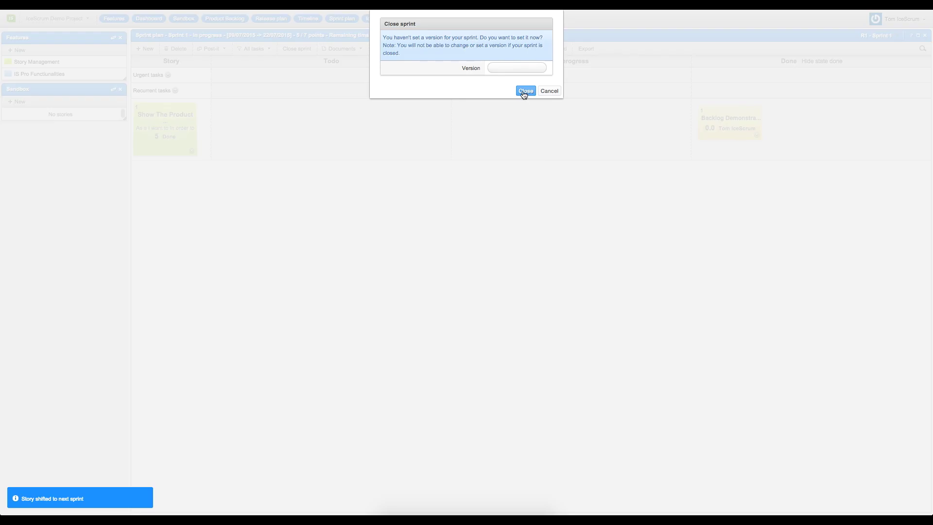
pyautogui.click(525, 92)
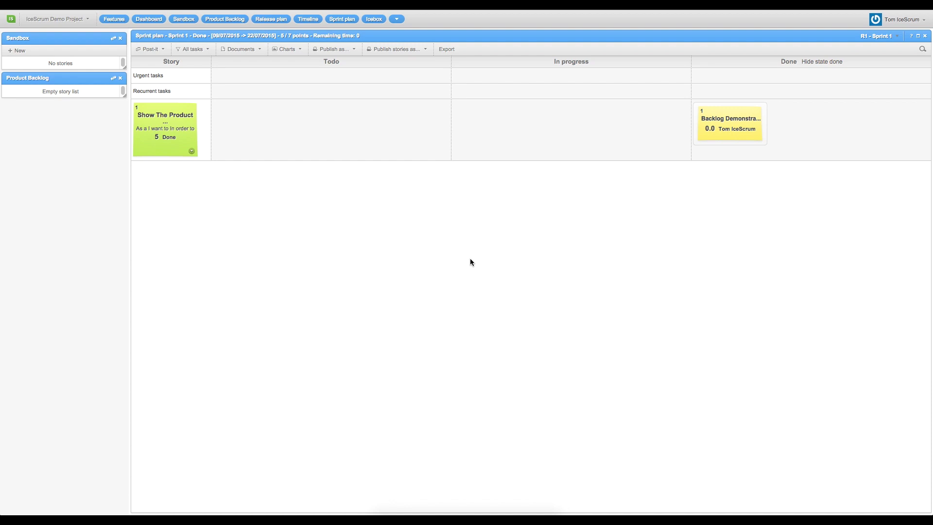
pyautogui.click(345, 22)
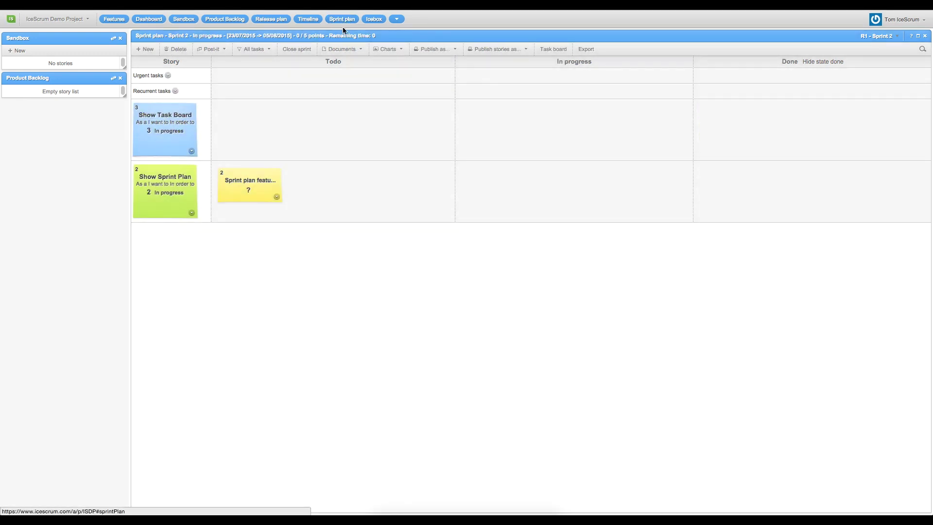
pyautogui.click(277, 196)
pyautogui.click(191, 213)
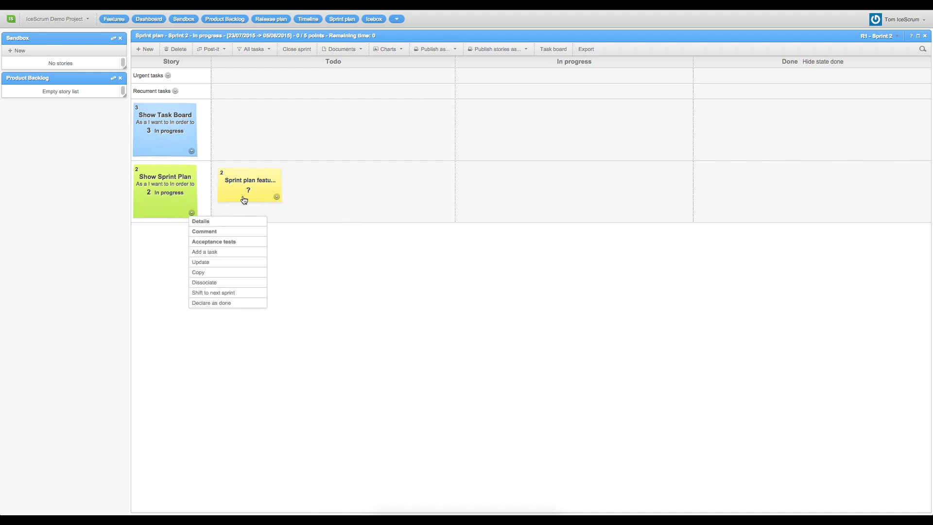
pyautogui.click(191, 191)
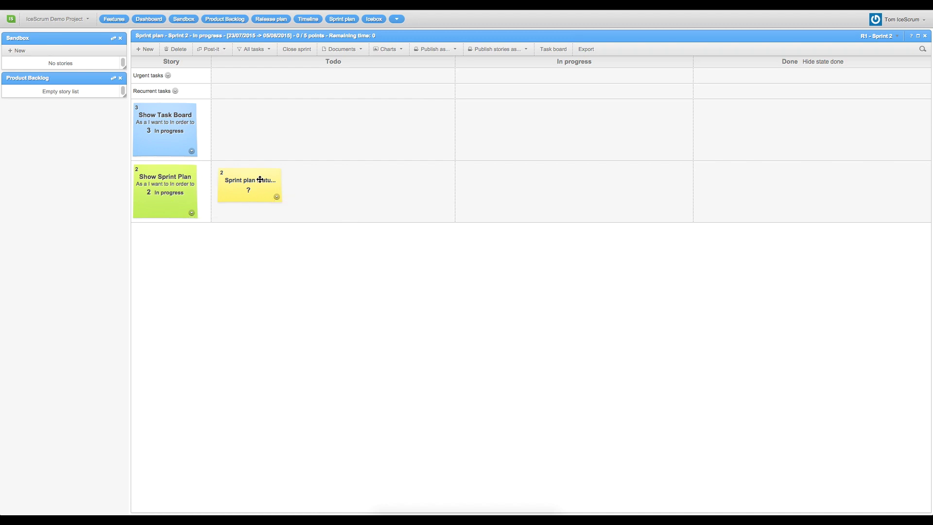
pyautogui.moveTo(258, 179); pyautogui.dragTo(514, 169)
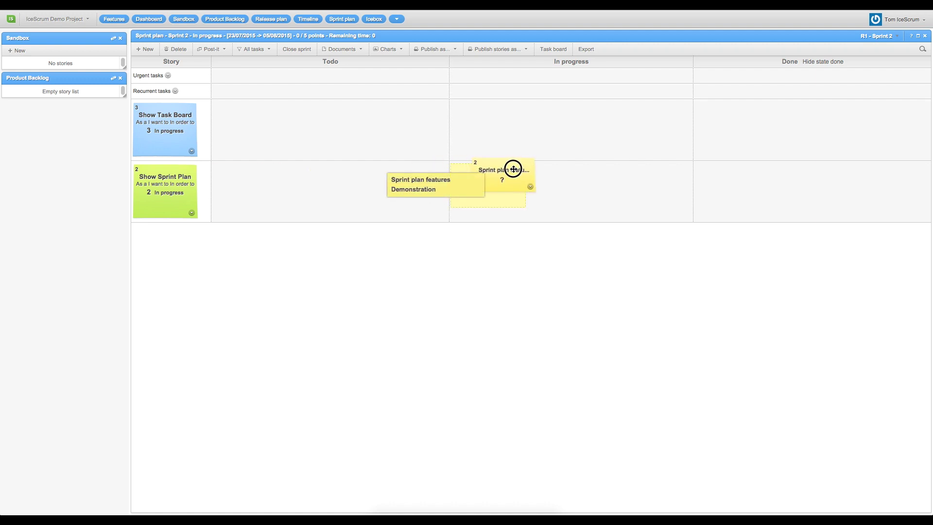
pyautogui.moveTo(513, 169); pyautogui.dragTo(514, 171)
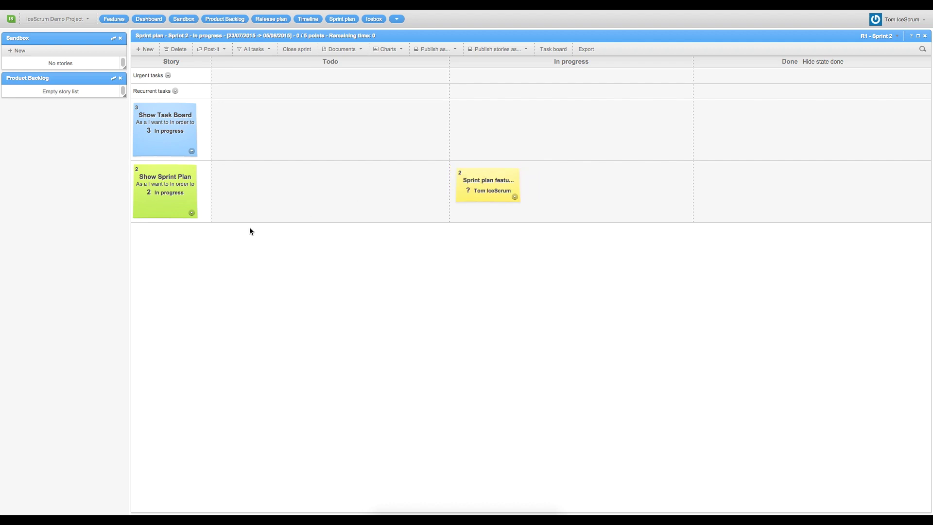
# Add a new task named 'Technical Task' linked to the Show Task Board story.
pyautogui.click(145, 49)
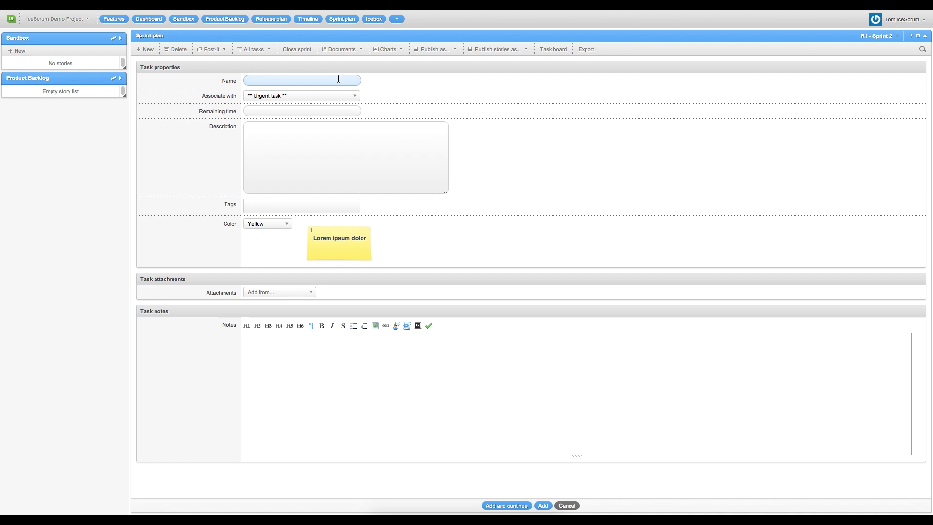
pyautogui.write('Technical Task')
pyautogui.click(344, 96)
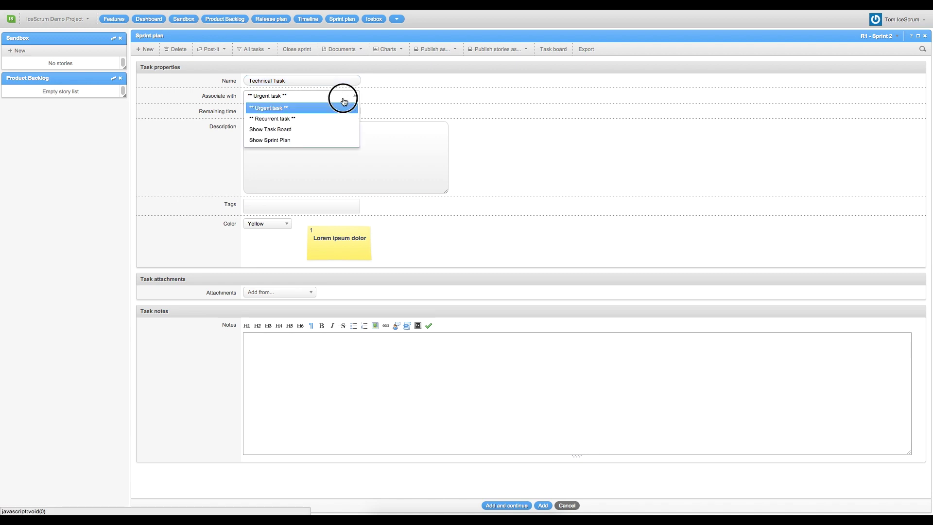
pyautogui.click(334, 130)
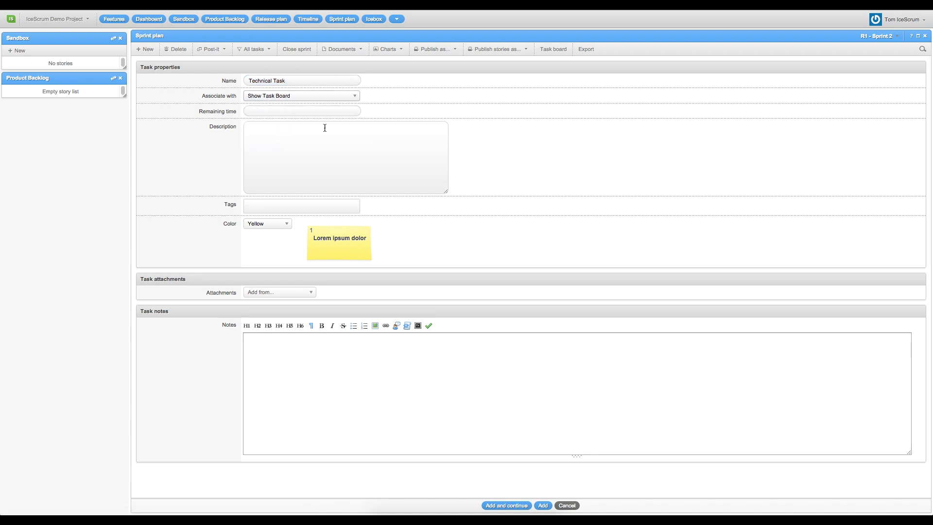
pyautogui.click(546, 507)
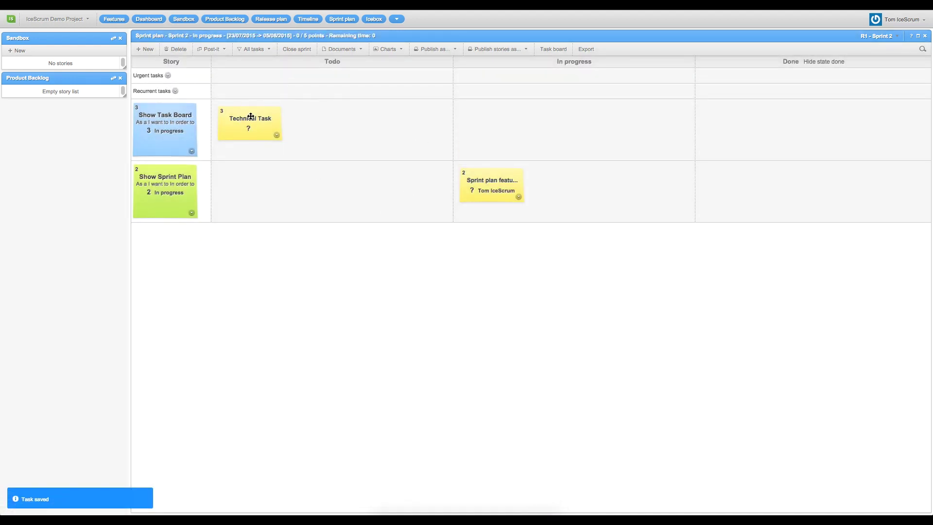
# Move the Technical Task to In progress and mark it as blocked.
pyautogui.moveTo(254, 116); pyautogui.dragTo(506, 122)
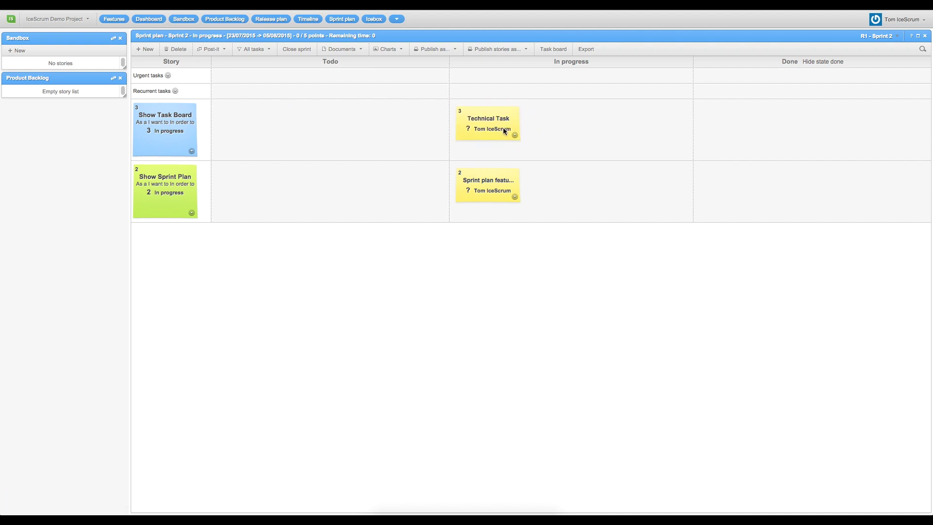
pyautogui.click(515, 135)
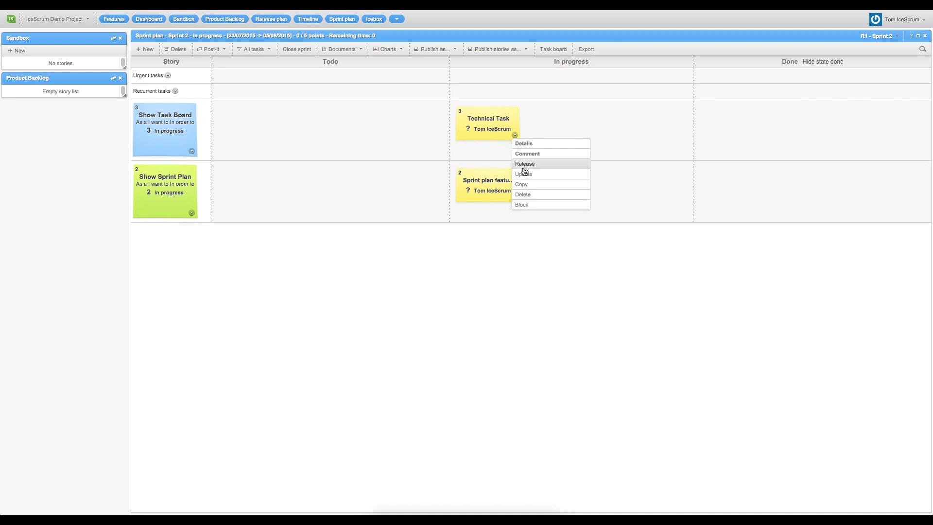
pyautogui.click(537, 208)
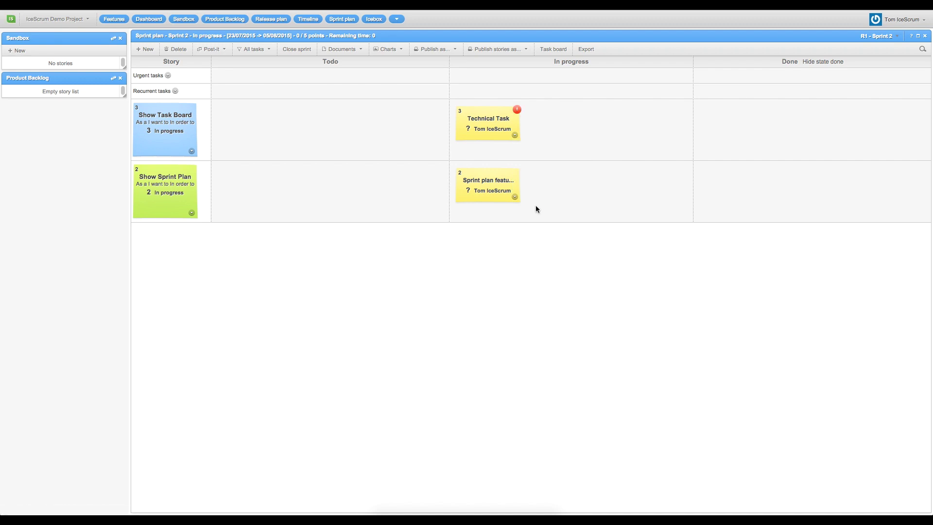